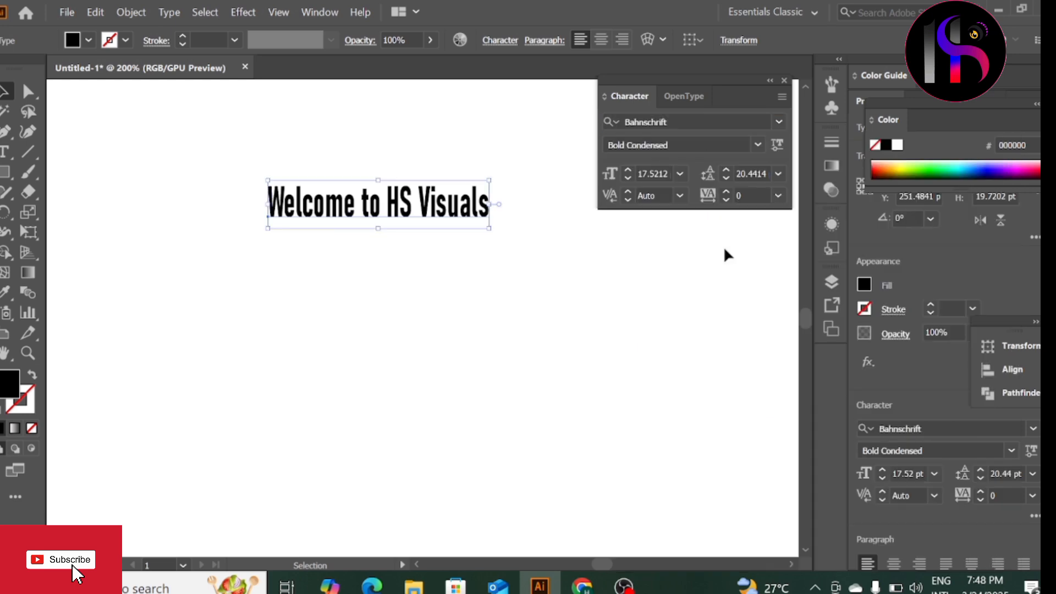
Step: Scale up the "Welcome to HS Visuals" text and set its font size to 24 pt
click(546, 286)
click(459, 212)
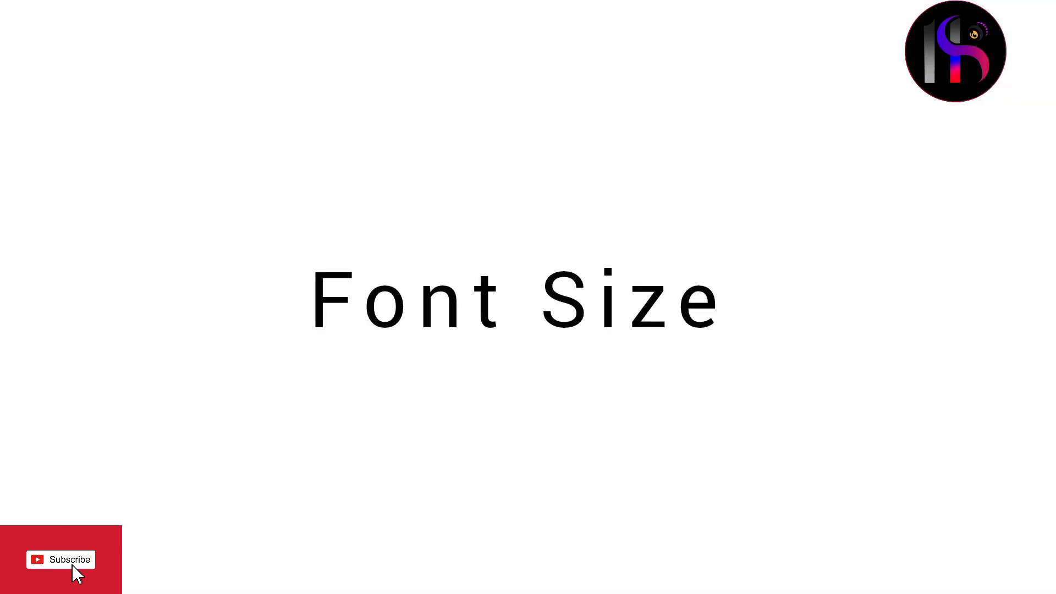
drag(490, 231, 539, 278)
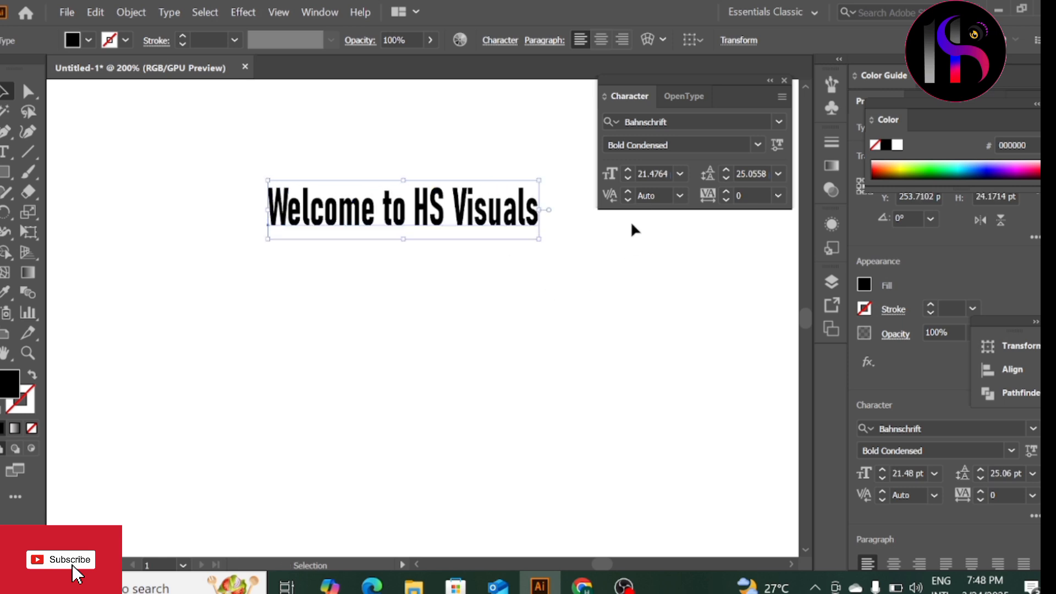
click(680, 174)
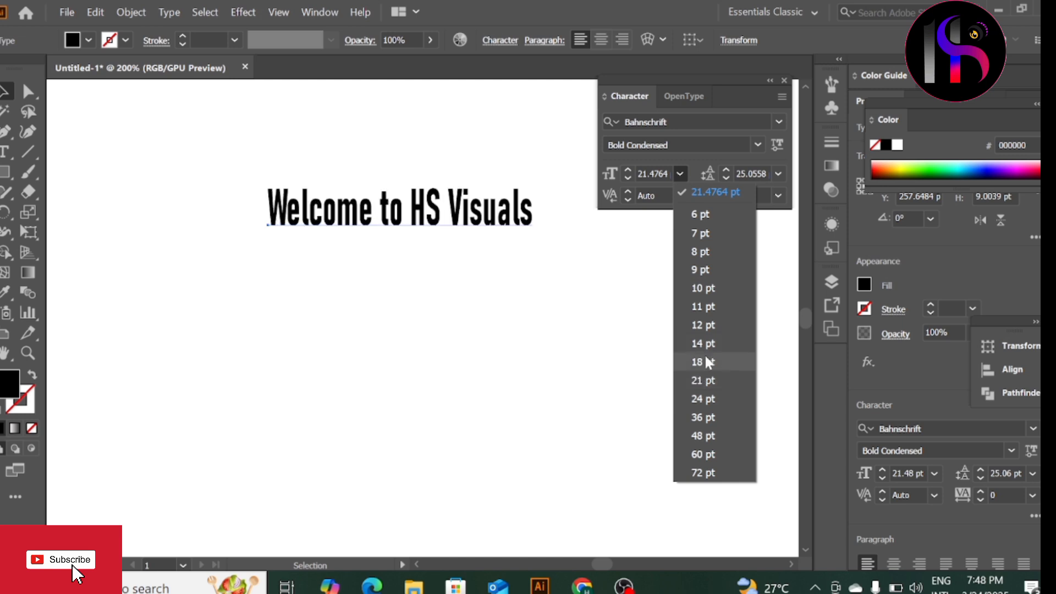
click(710, 401)
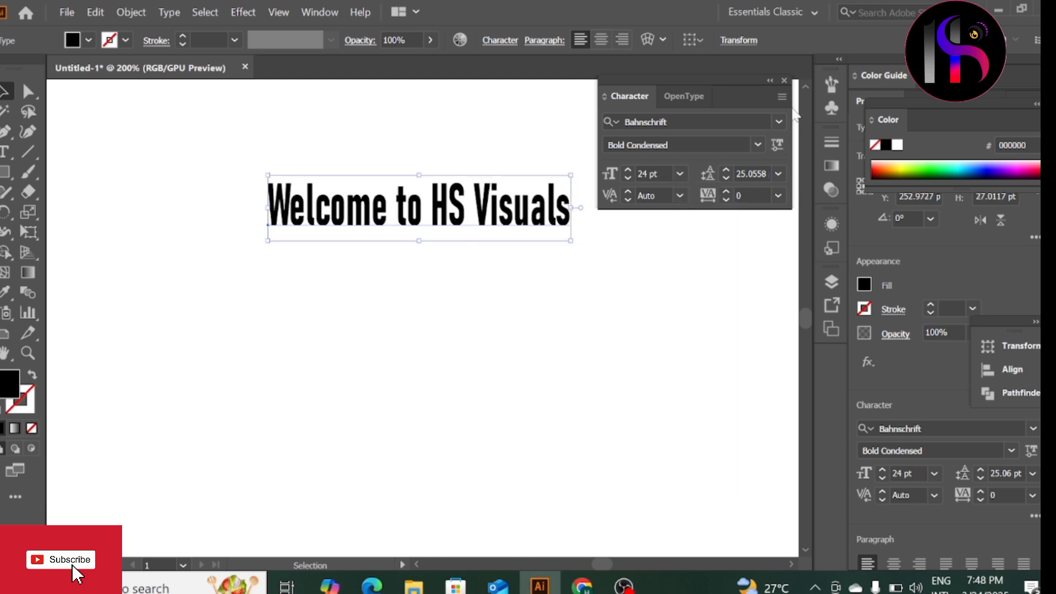
Step: Change the "Welcome to HS Visuals" font to Myriad Pro Regular and move the text to the left on the artboard
click(778, 120)
click(702, 282)
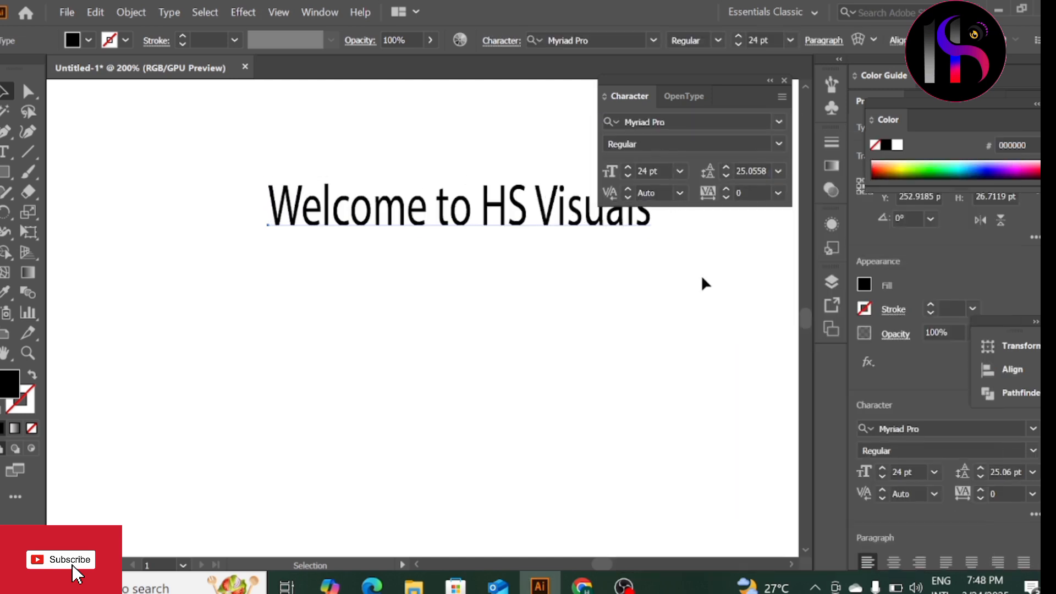
drag(563, 207, 417, 195)
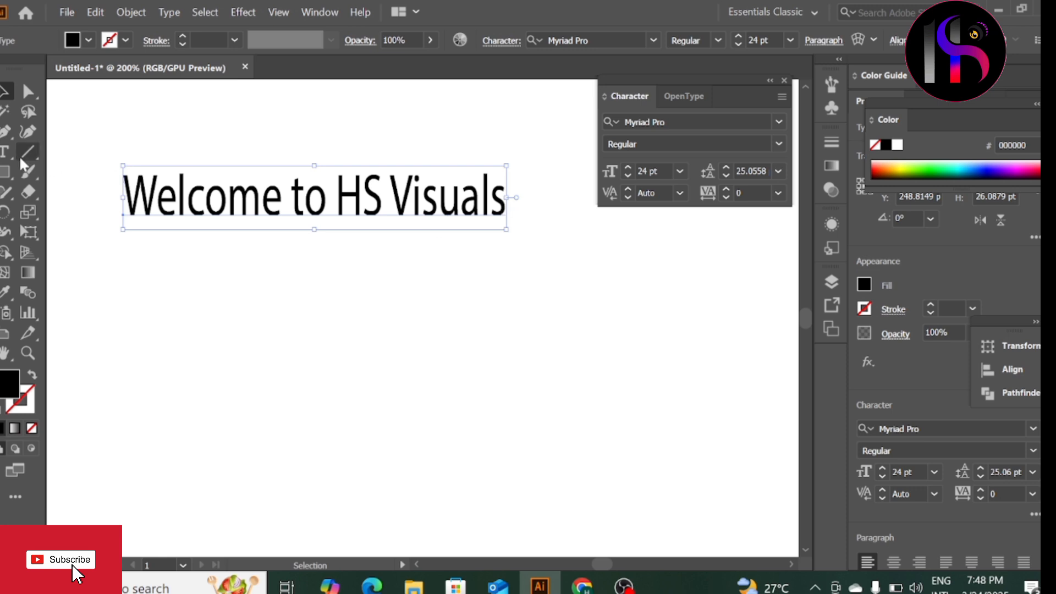
Step: Add a second line reading "I am here for you" below "Welcome to HS Visuals" in the same text object
click(5, 152)
click(504, 201)
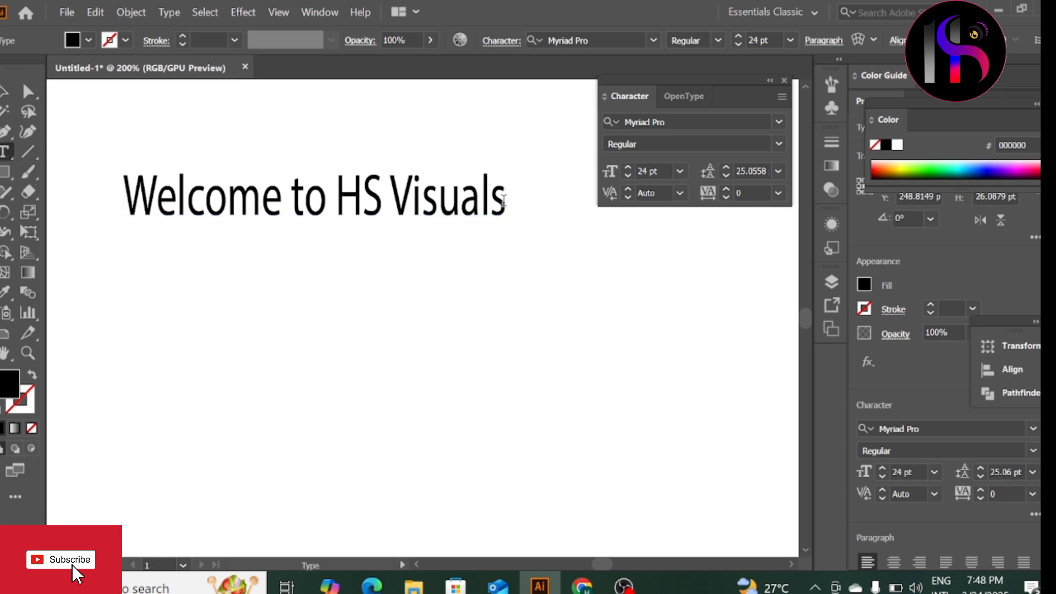
key(Return)
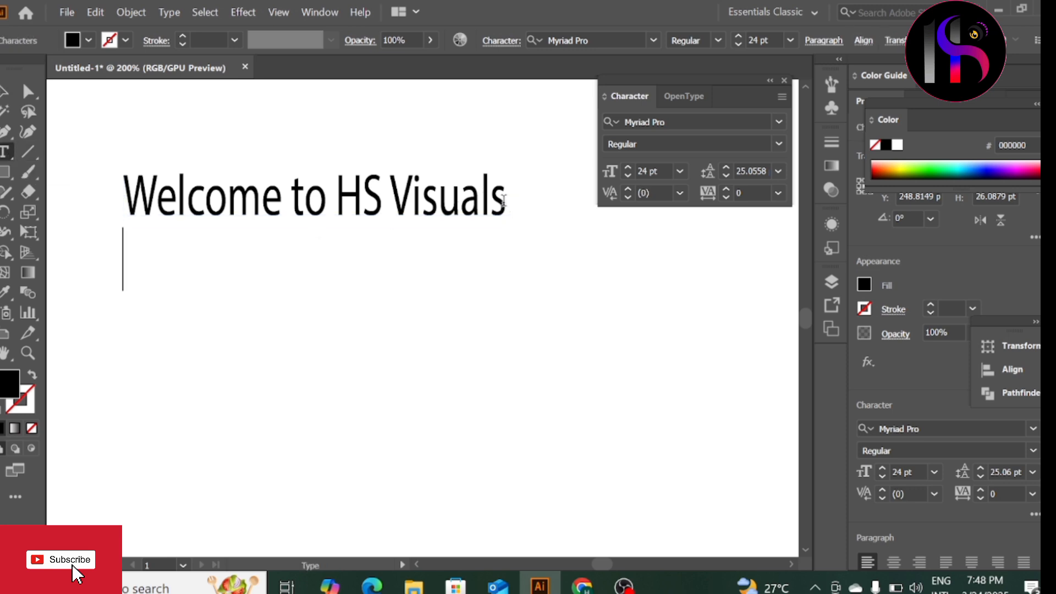
text(I )
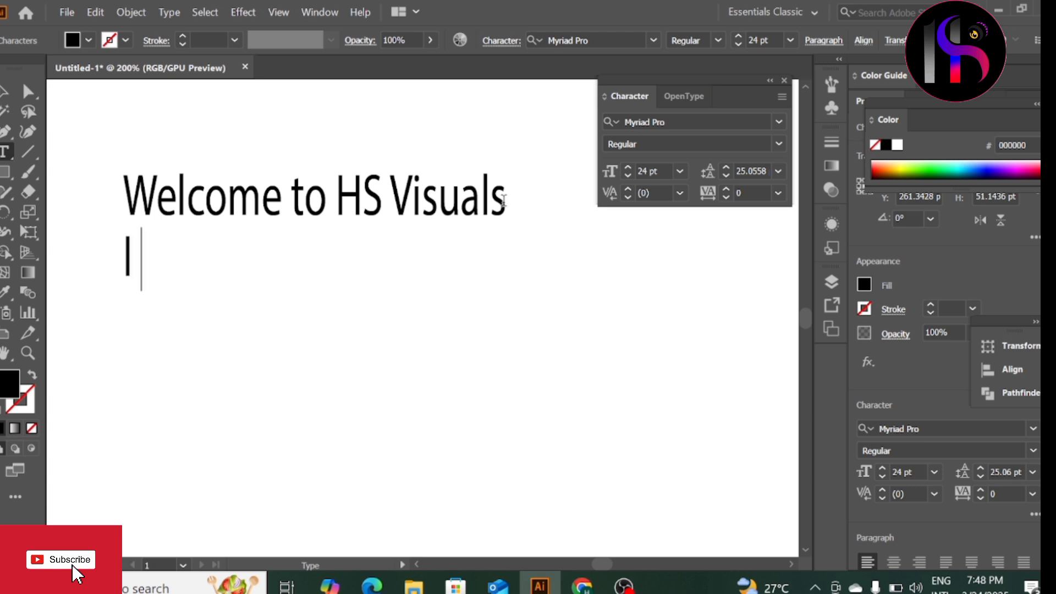
text(am here for you)
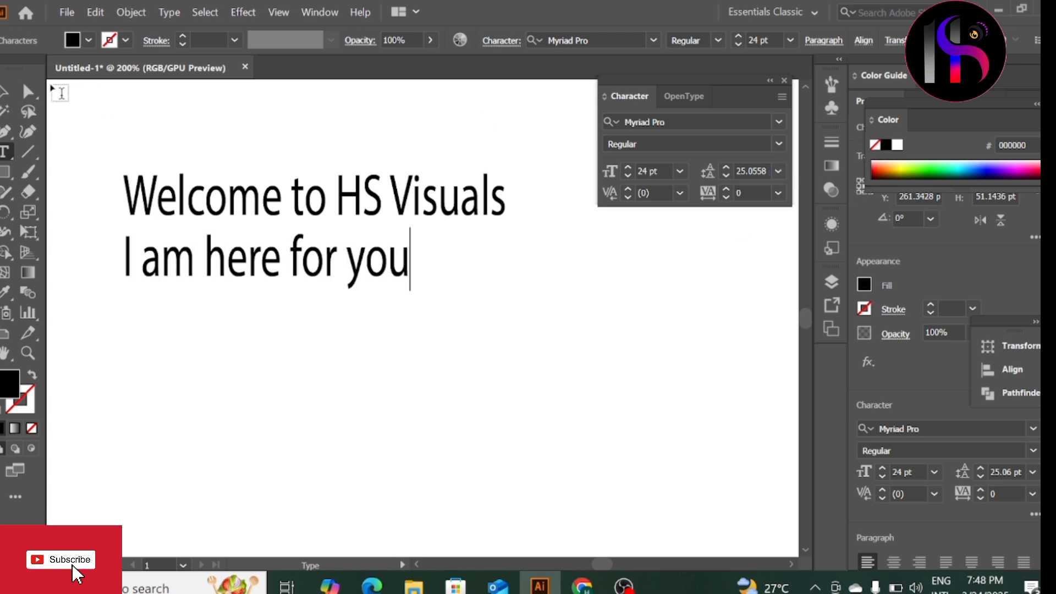
Step: Set the leading of the two-line text object to 24 pt
click(3, 92)
click(778, 172)
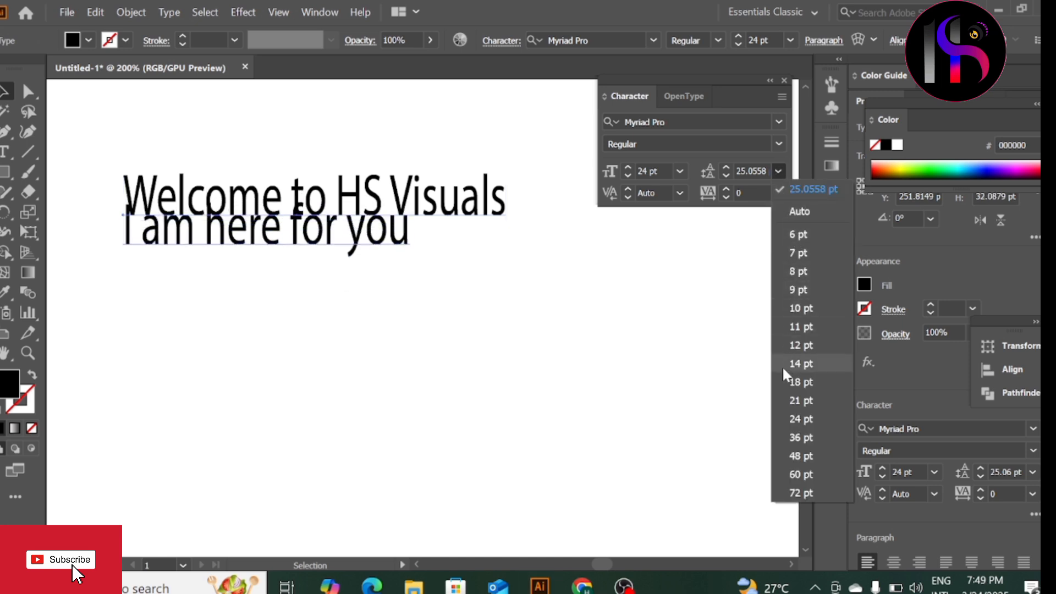
click(784, 414)
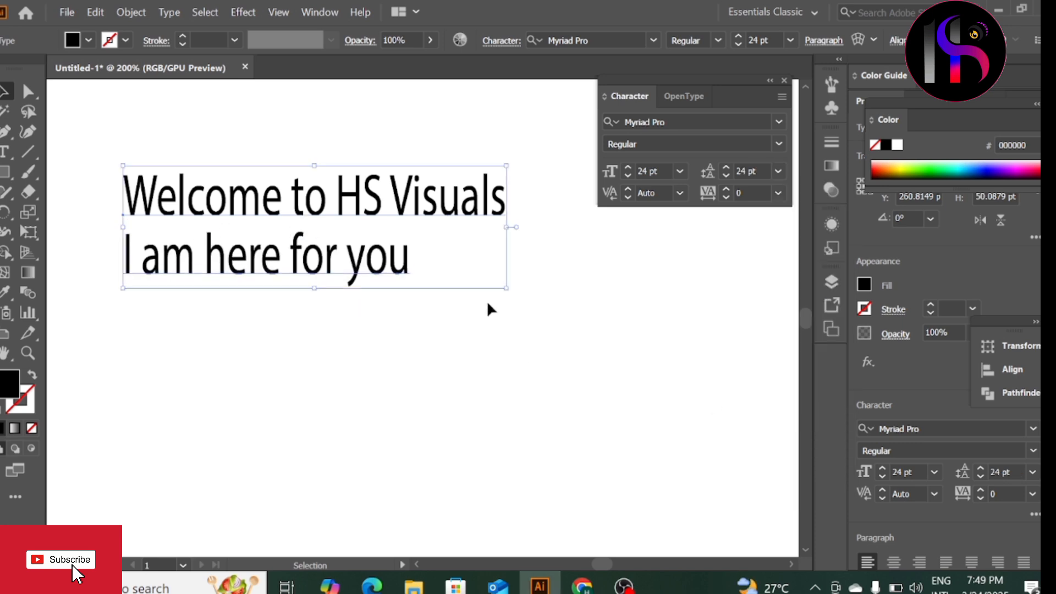
Step: Delete the two-line "Welcome to HS Visuals" text object
click(681, 193)
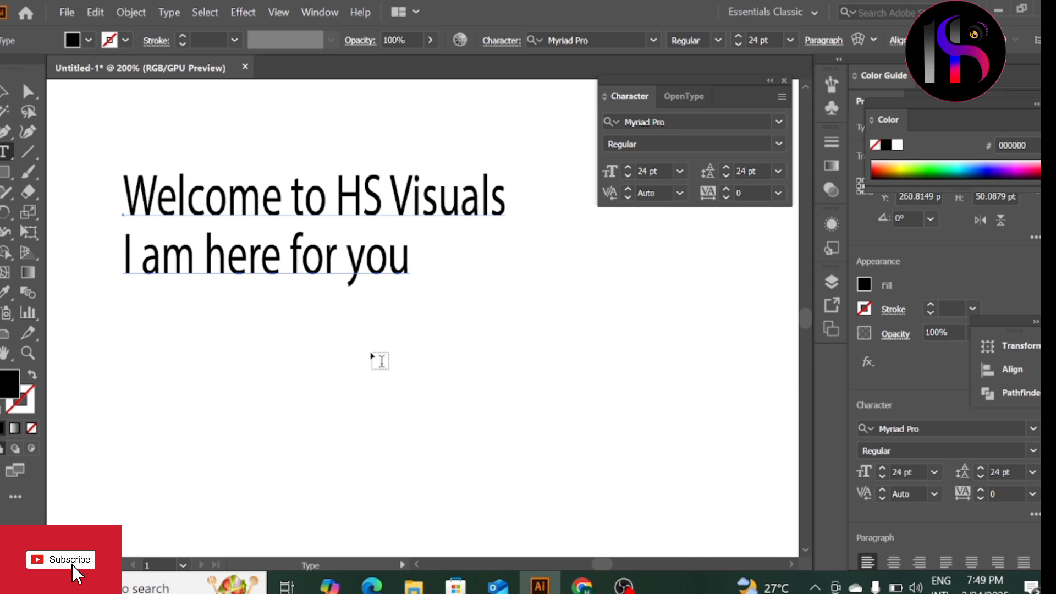
click(6, 92)
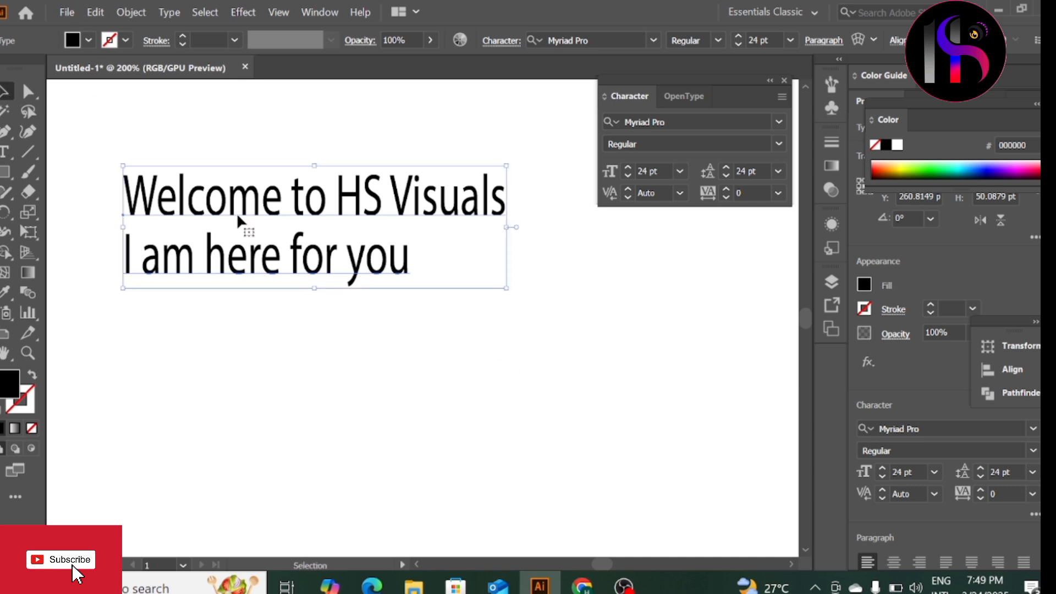
key(Delete)
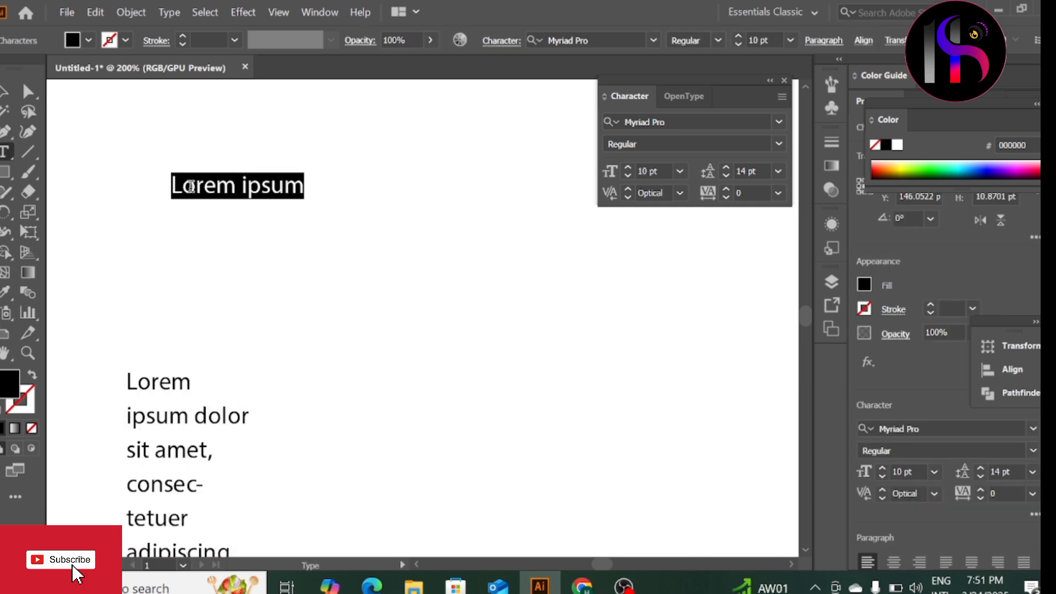
Step: Enlarge the single-line "Lorem ipsum" text to a font size of about 34.7 pt
click(6, 93)
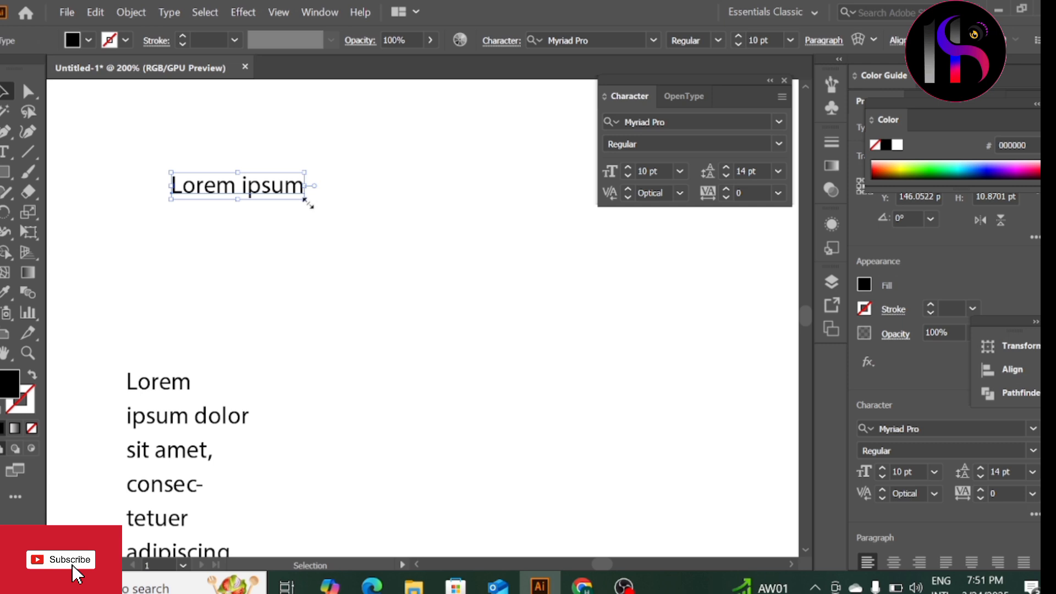
drag(305, 202, 401, 263)
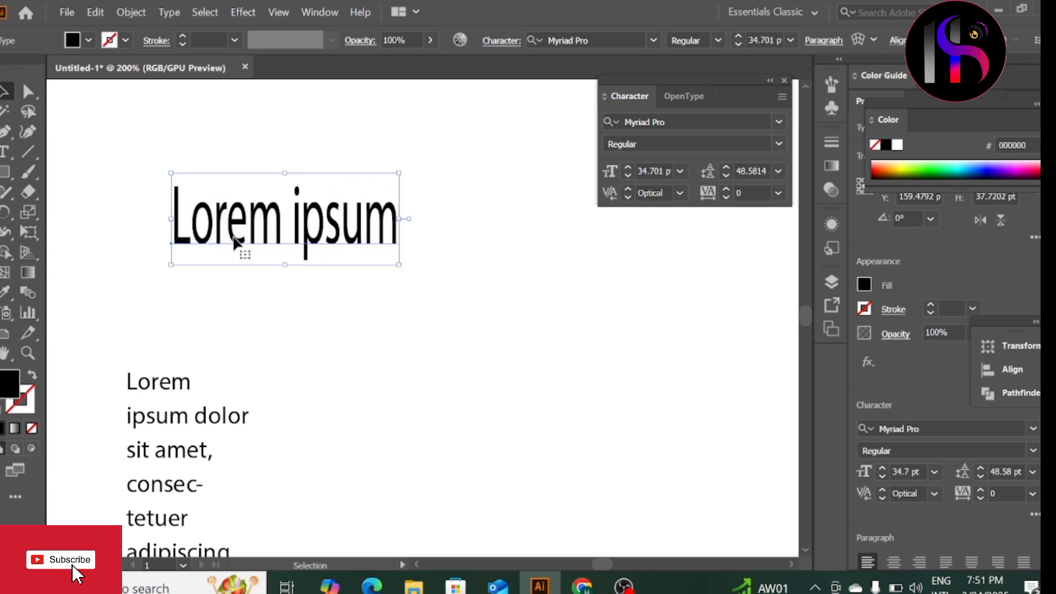
Step: Place the text cursor between the "o" and "r" of "Lorem" and try kerning values of -10 and 25
click(4, 152)
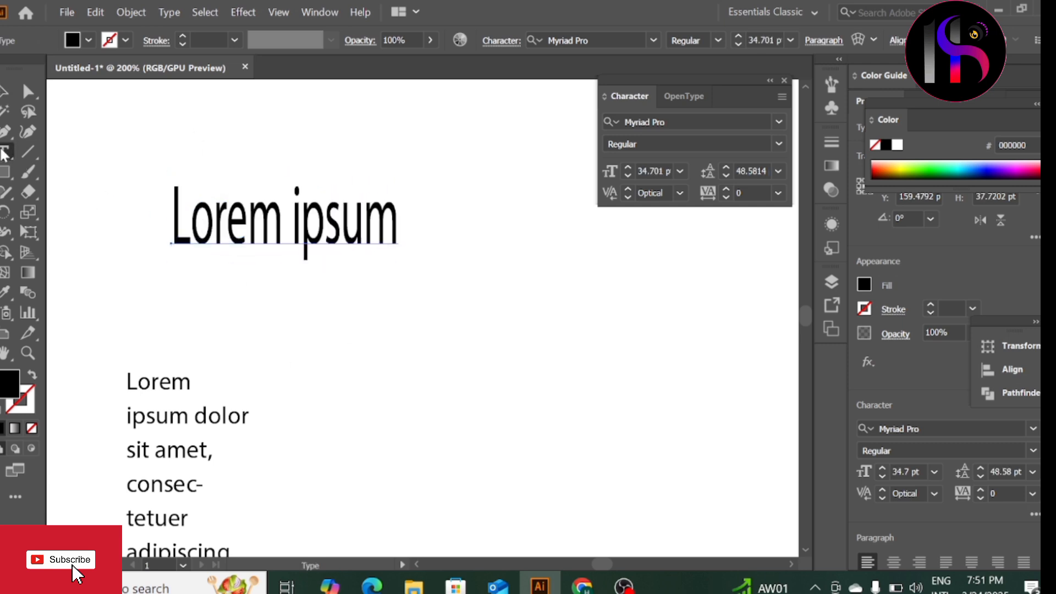
click(218, 223)
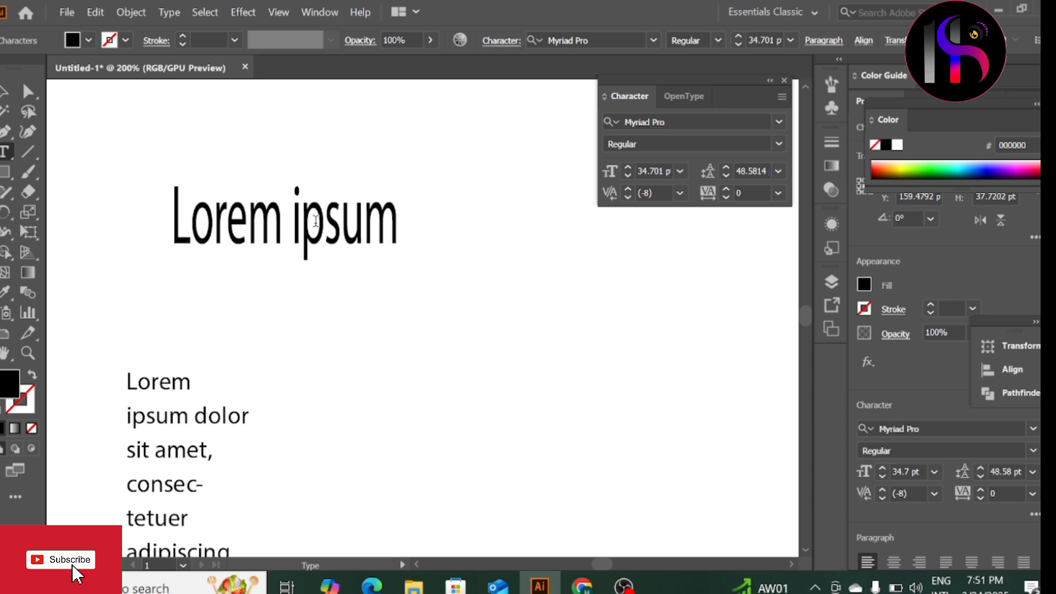
click(680, 193)
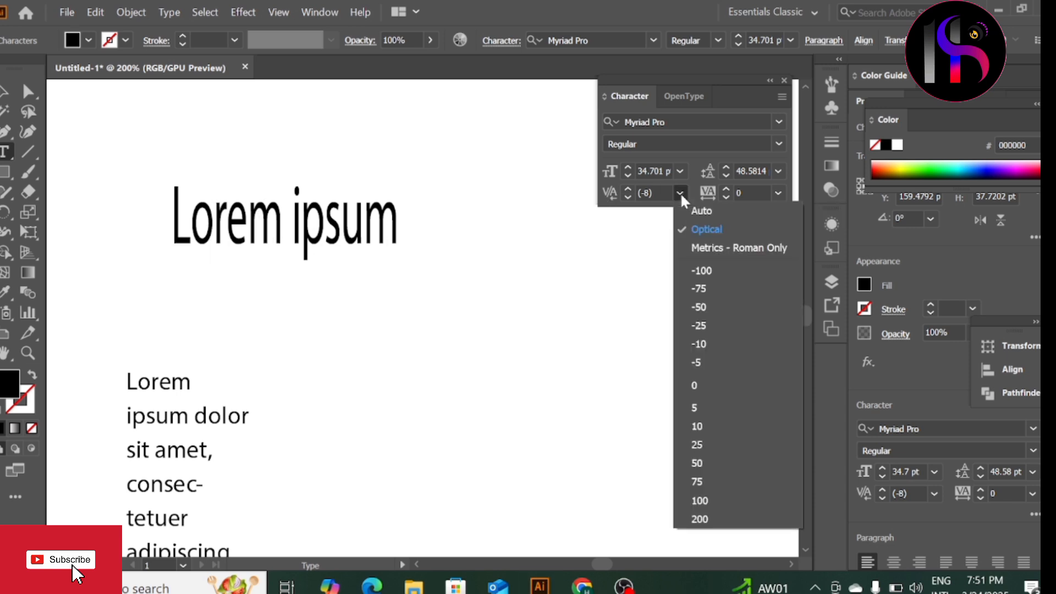
click(698, 345)
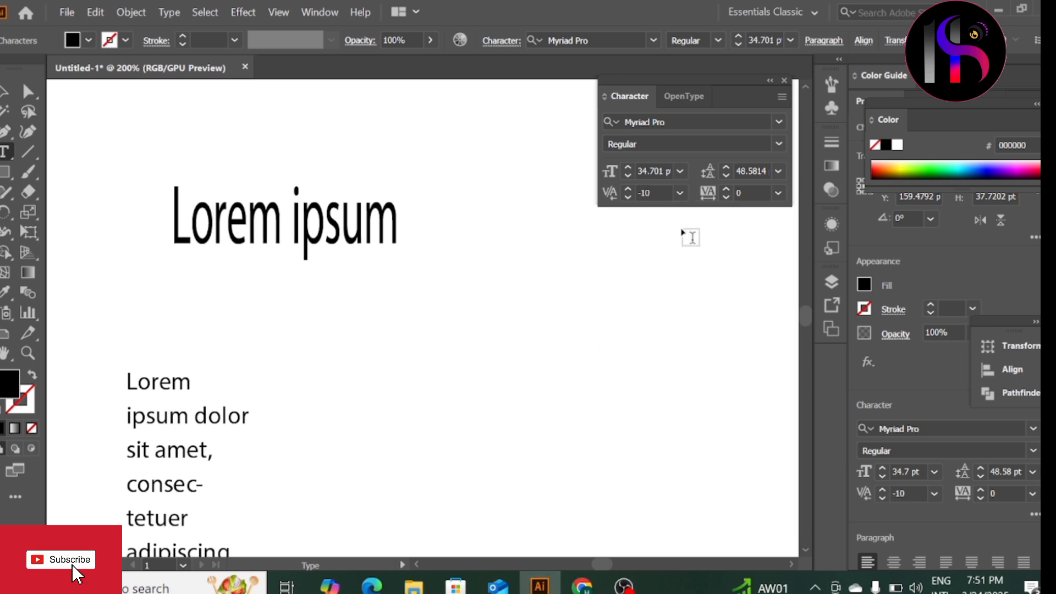
click(680, 193)
click(696, 449)
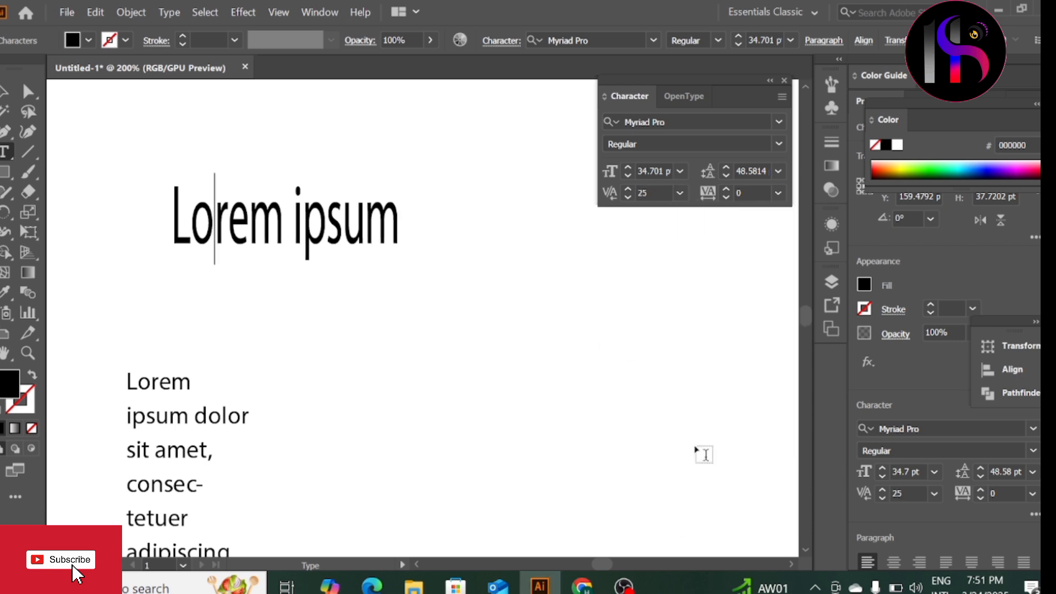
Step: Try kerning values of -75 and 100 between the "o" and "r" of "Lorem", ending with Auto kerning
click(681, 191)
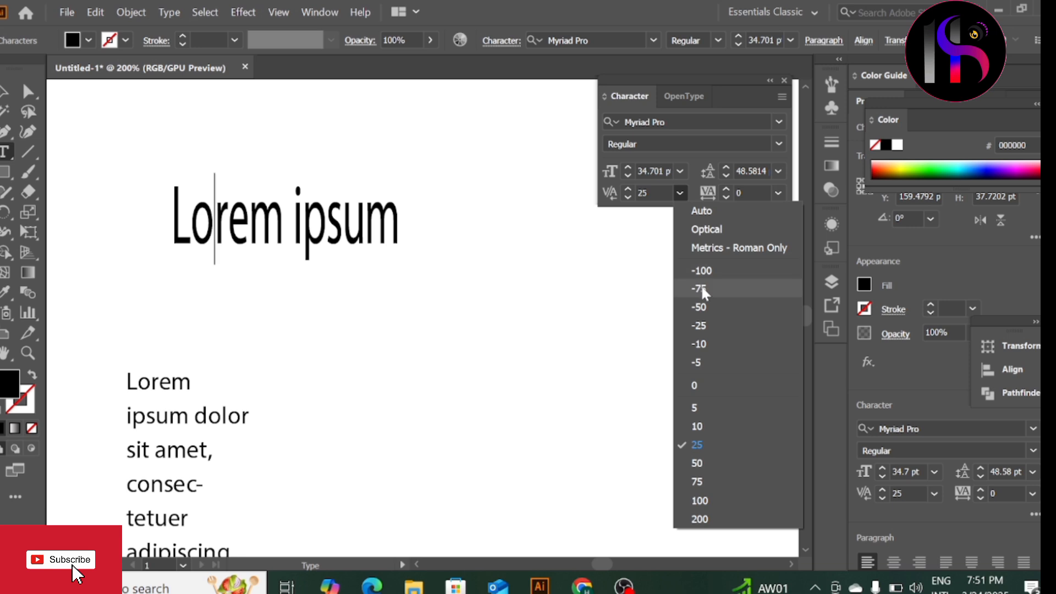
click(699, 287)
click(680, 193)
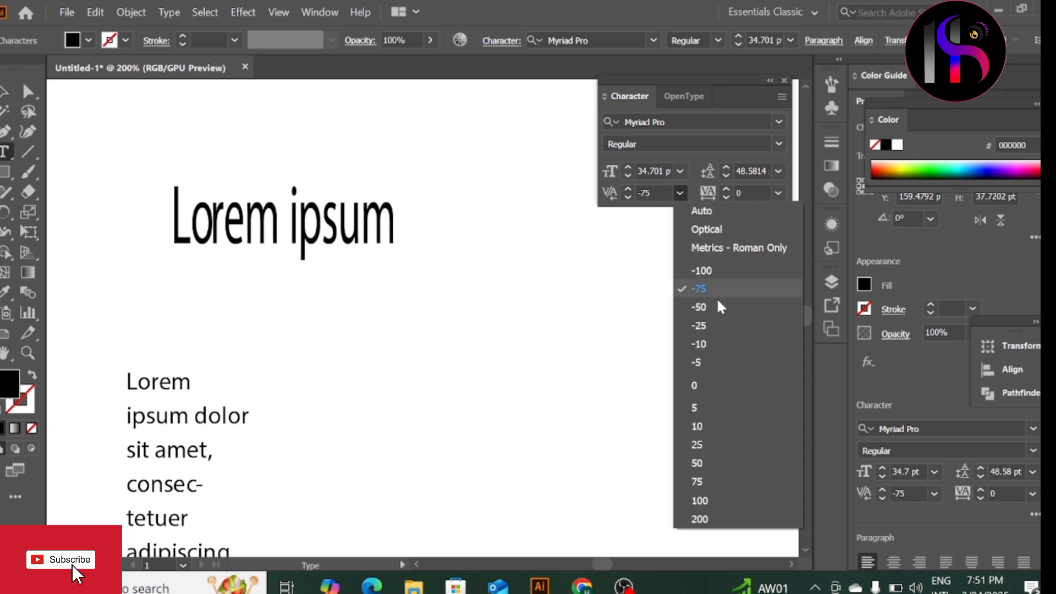
click(697, 507)
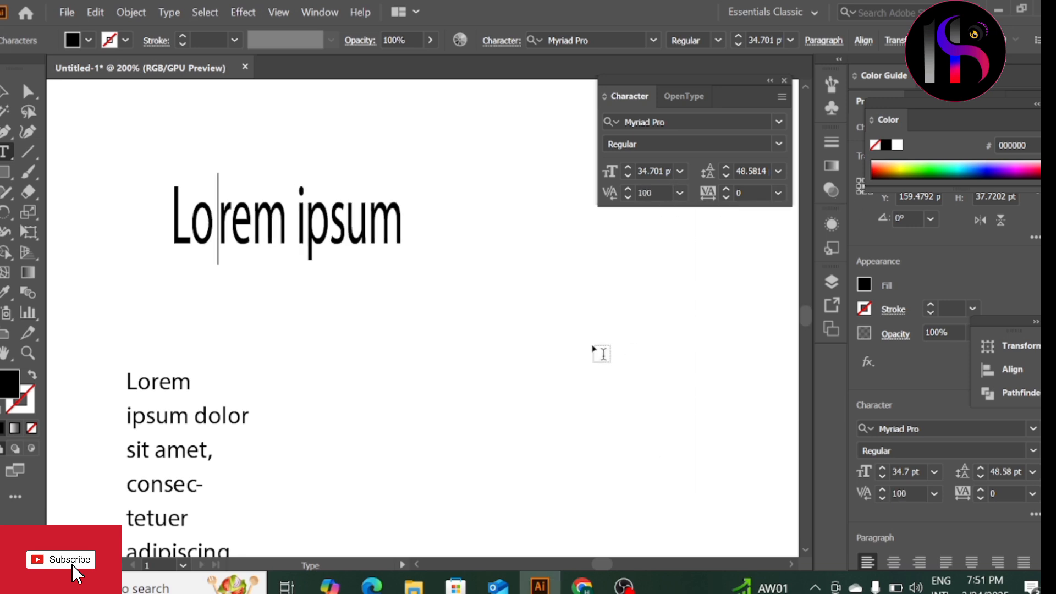
click(681, 193)
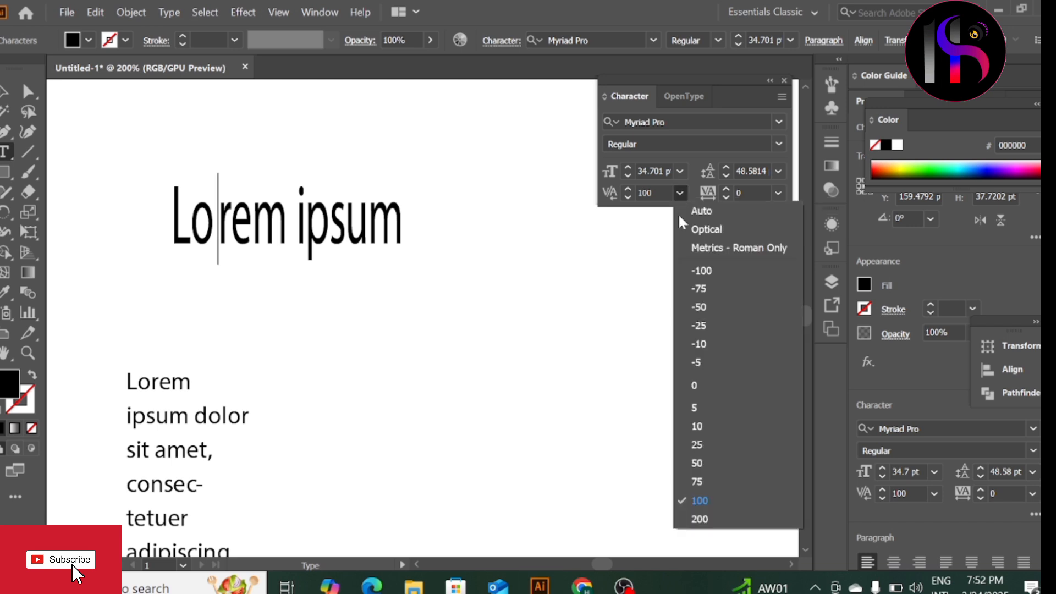
click(701, 288)
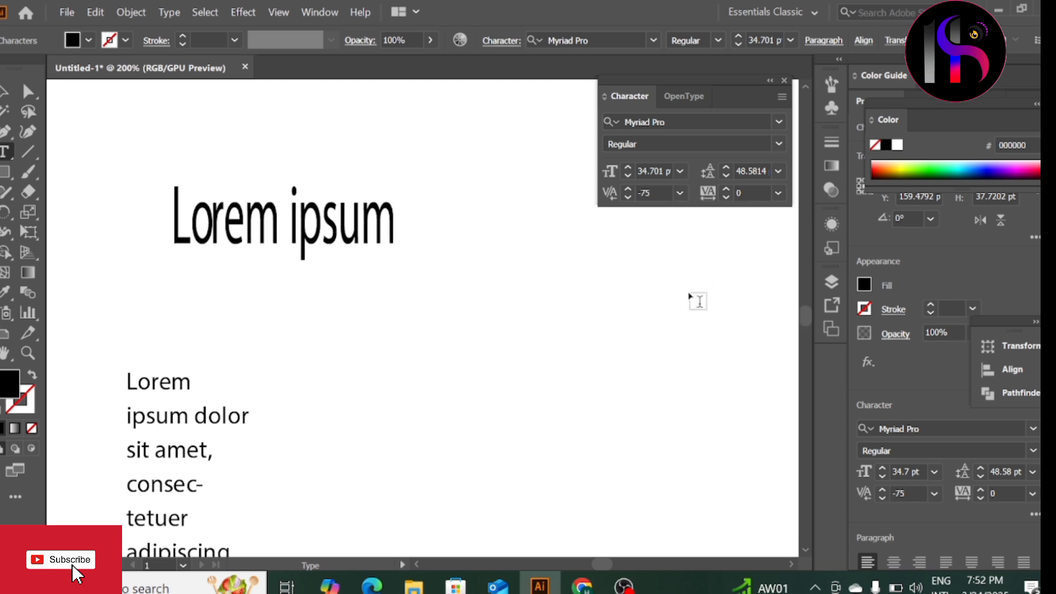
click(680, 193)
click(682, 209)
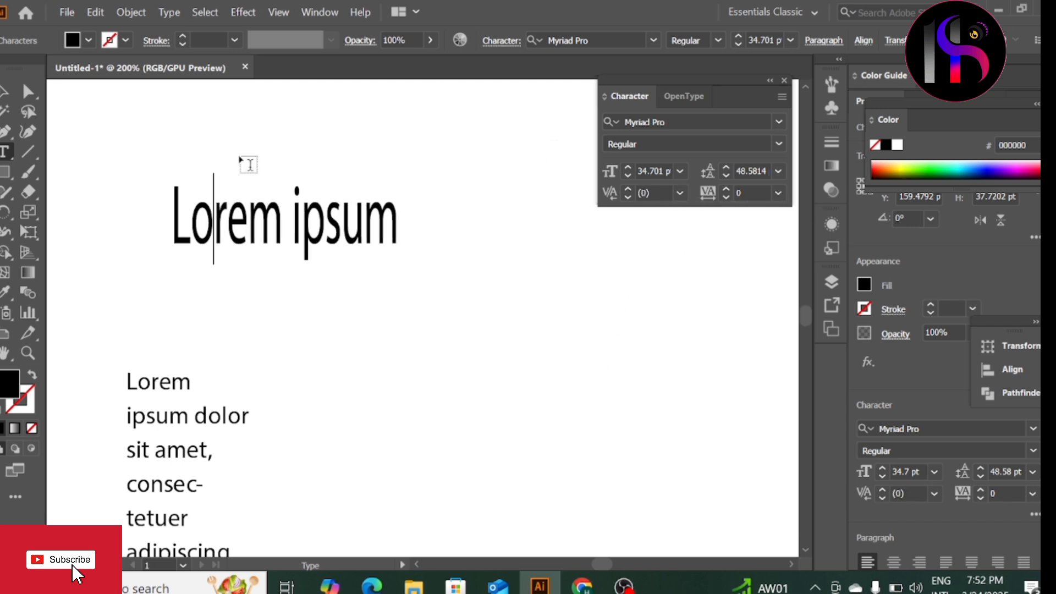
Step: Select the large "Lorem ipsum" text object and preview tracking values up to 200, choosing 0
ctrl+click(557, 214)
key(v)
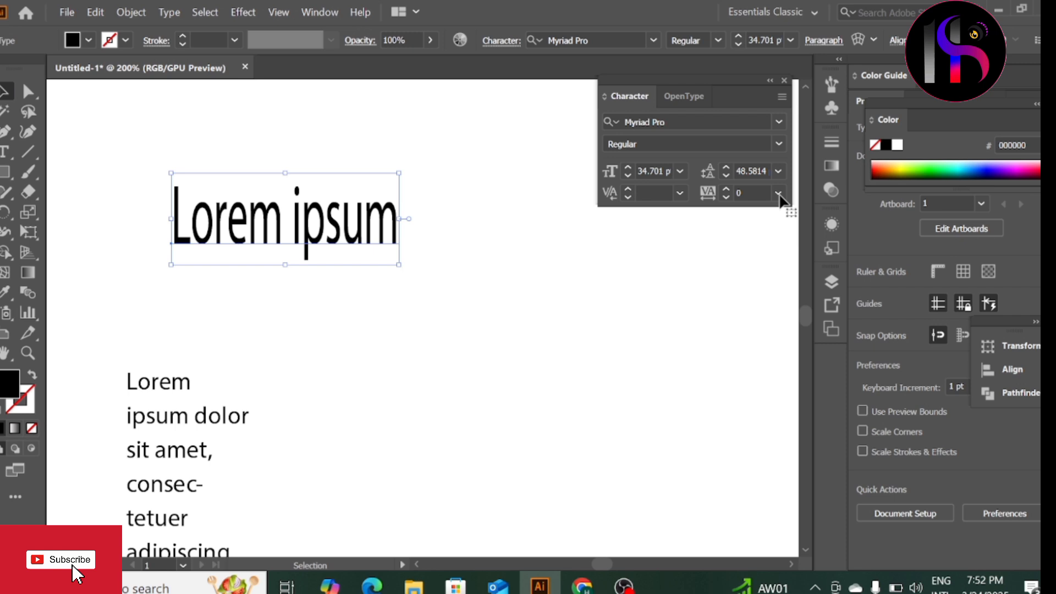
click(778, 194)
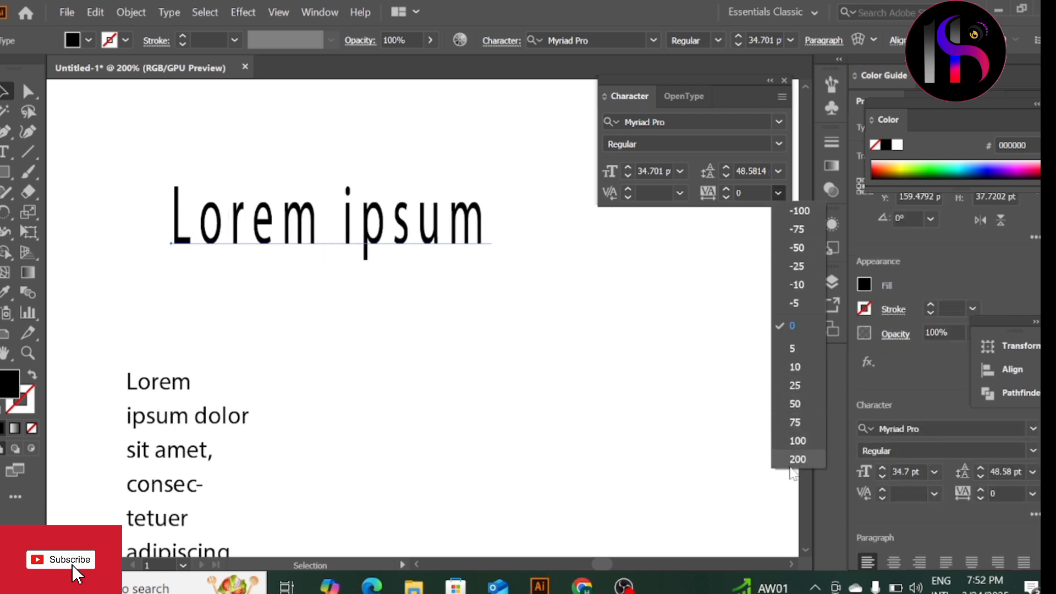
click(791, 327)
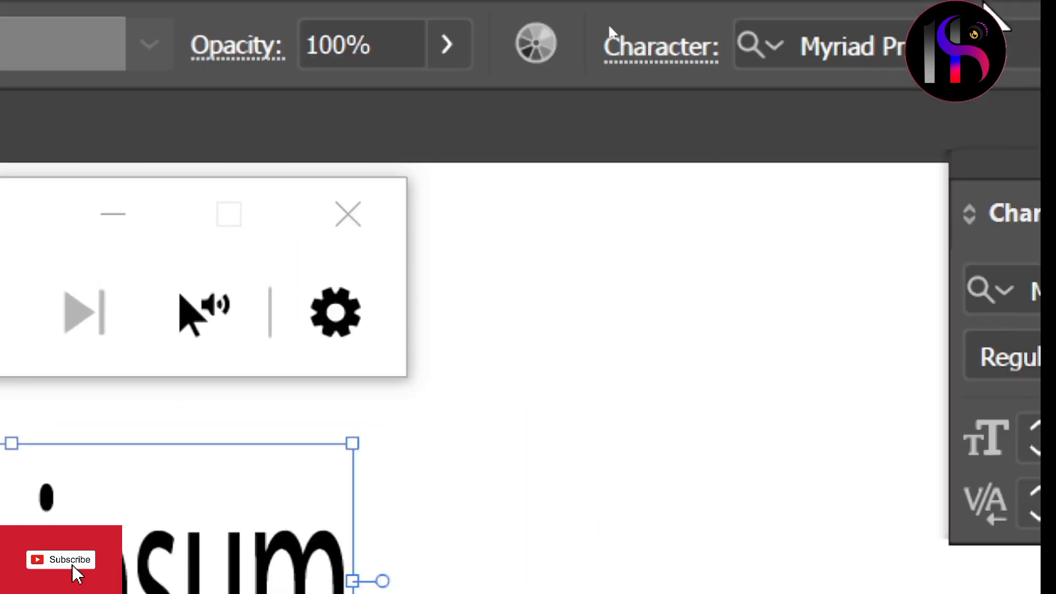
Step: Move the large "Lorem ipsum" text slightly up and to the left, away from the paragraph text
key(super+Escape)
drag(263, 220, 187, 212)
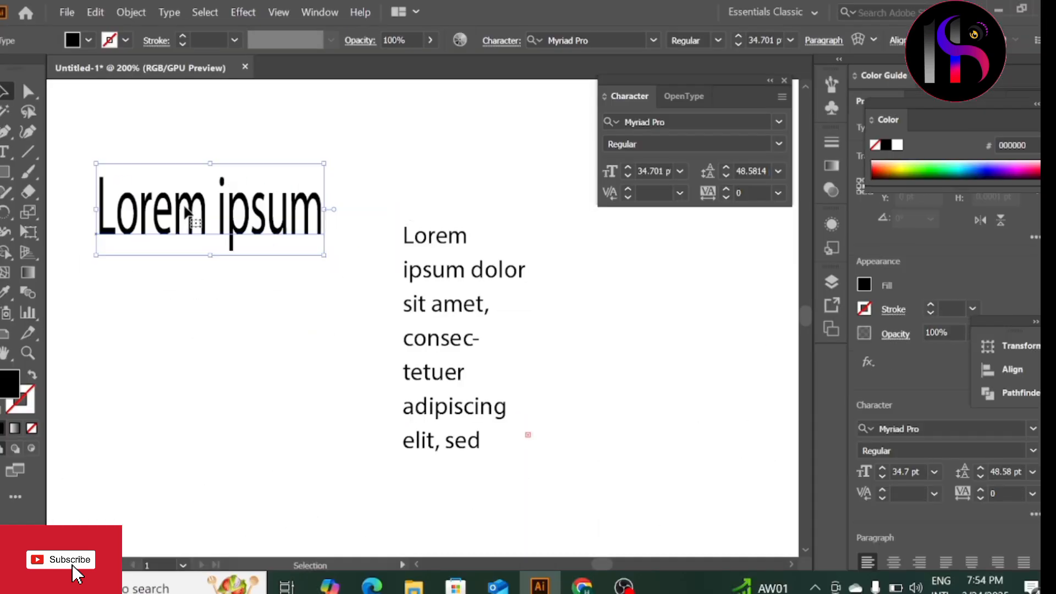
Step: Preview vertical scale values on the paragraph text and open the horizontal scale choices for the large "Lorem ipsum" text
click(463, 332)
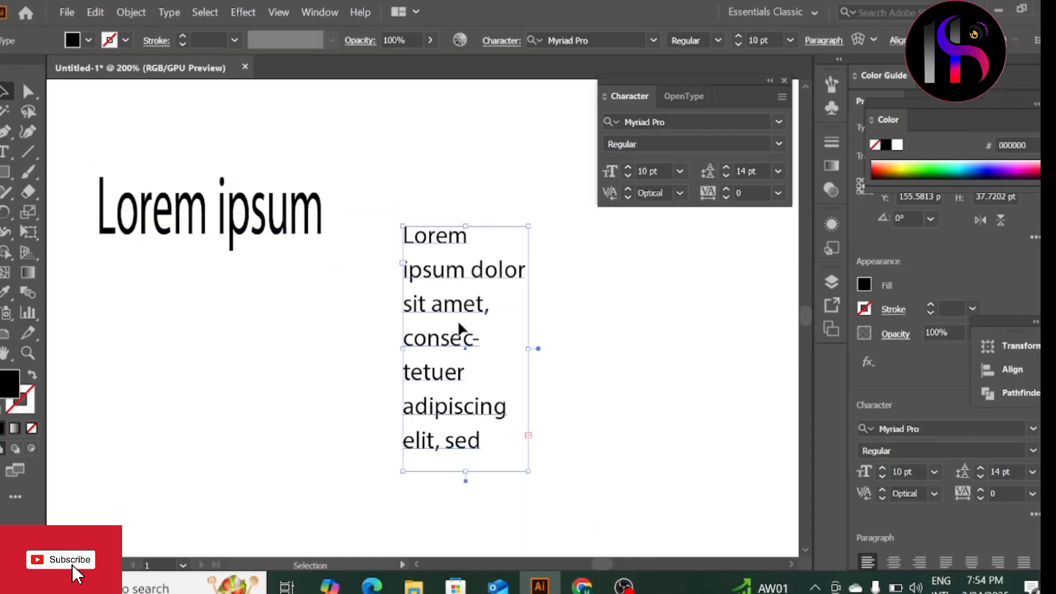
click(1034, 515)
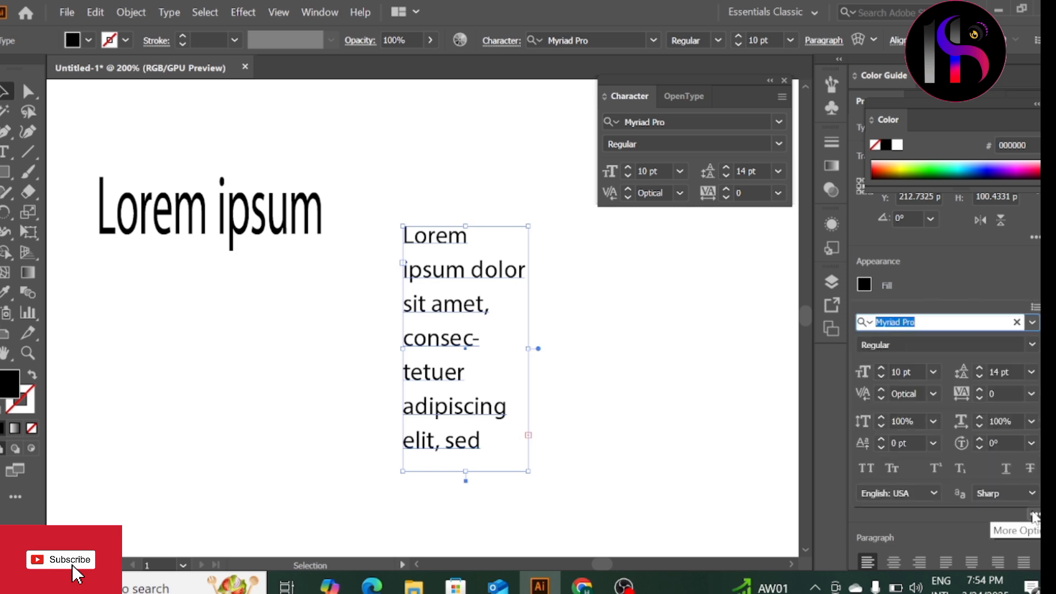
click(934, 421)
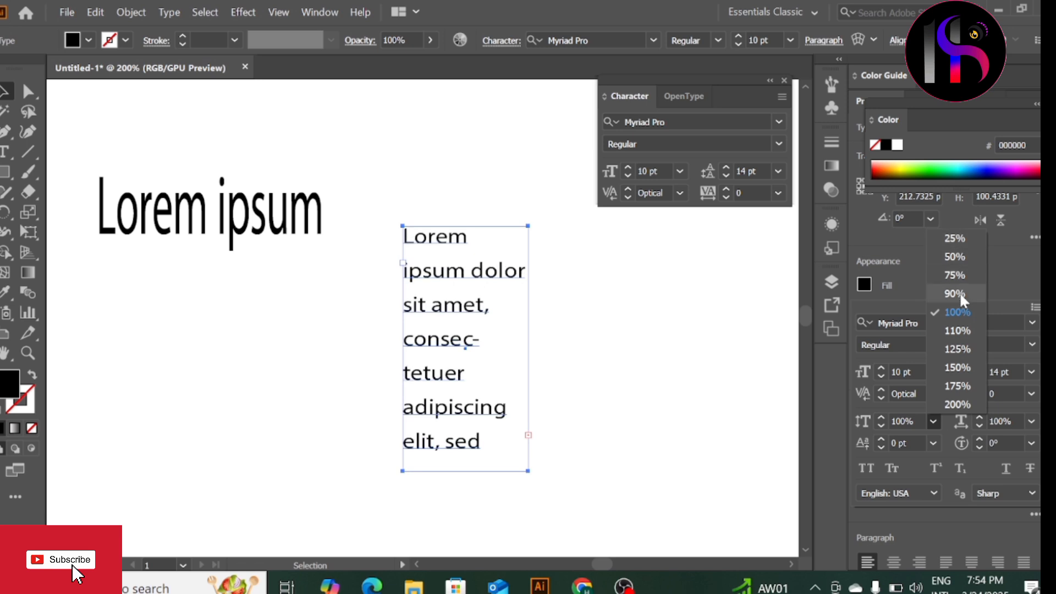
click(955, 321)
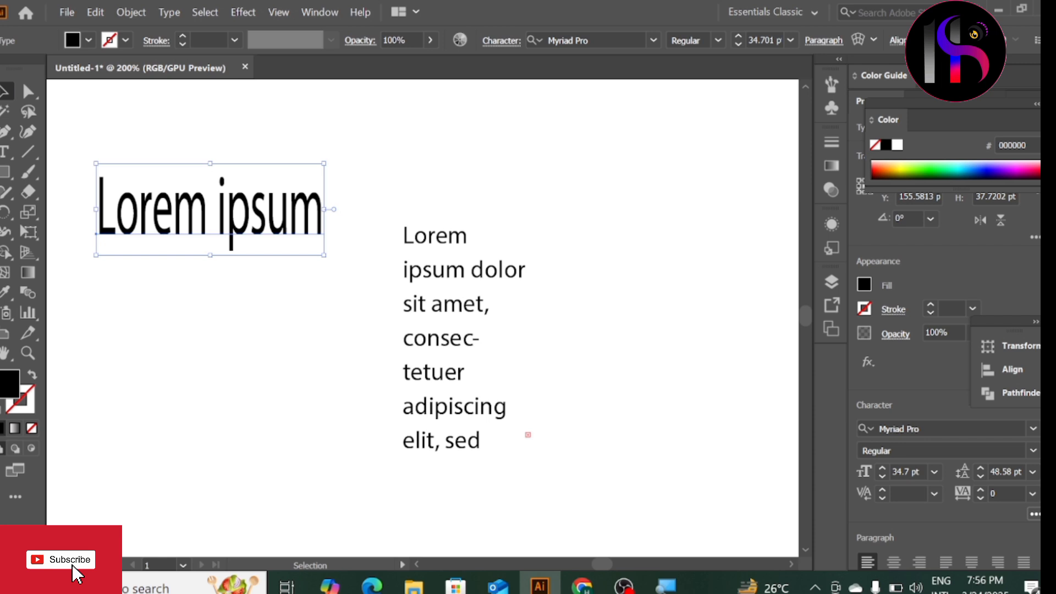
key(ctrl+t)
click(1032, 422)
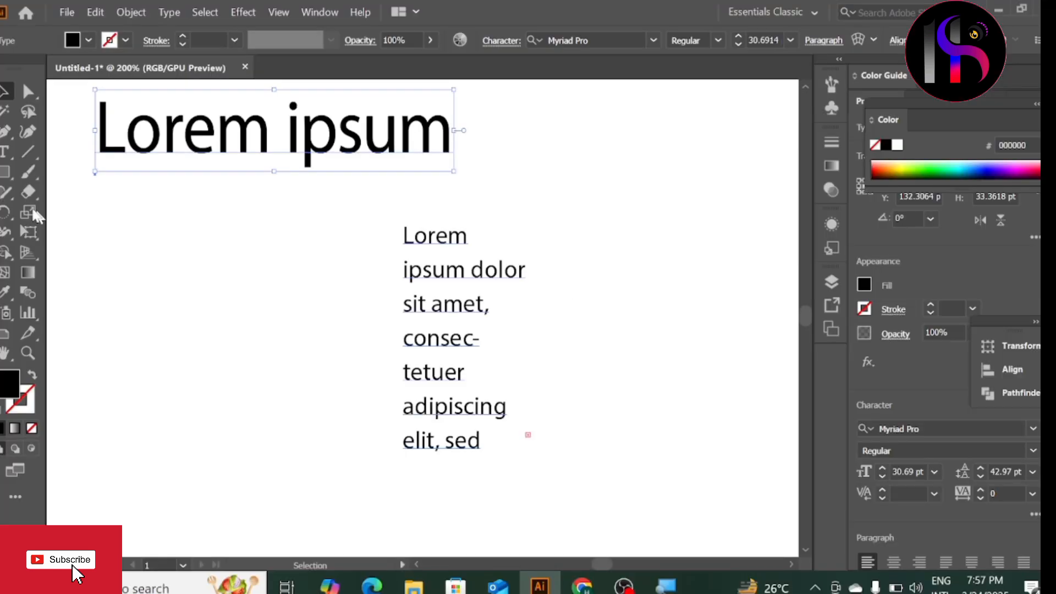
Step: Select the letter "o" in the large "Lorem" and preview baseline shift values, choosing 9 pt
click(4, 151)
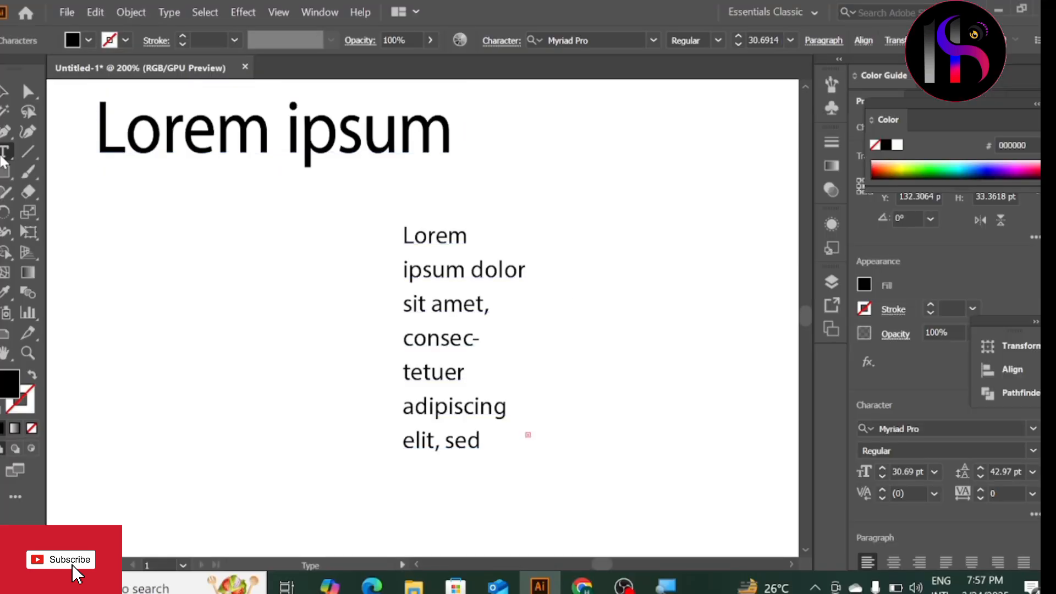
double_click(163, 145)
click(163, 145)
double_click(161, 144)
click(219, 147)
drag(163, 144, 126, 144)
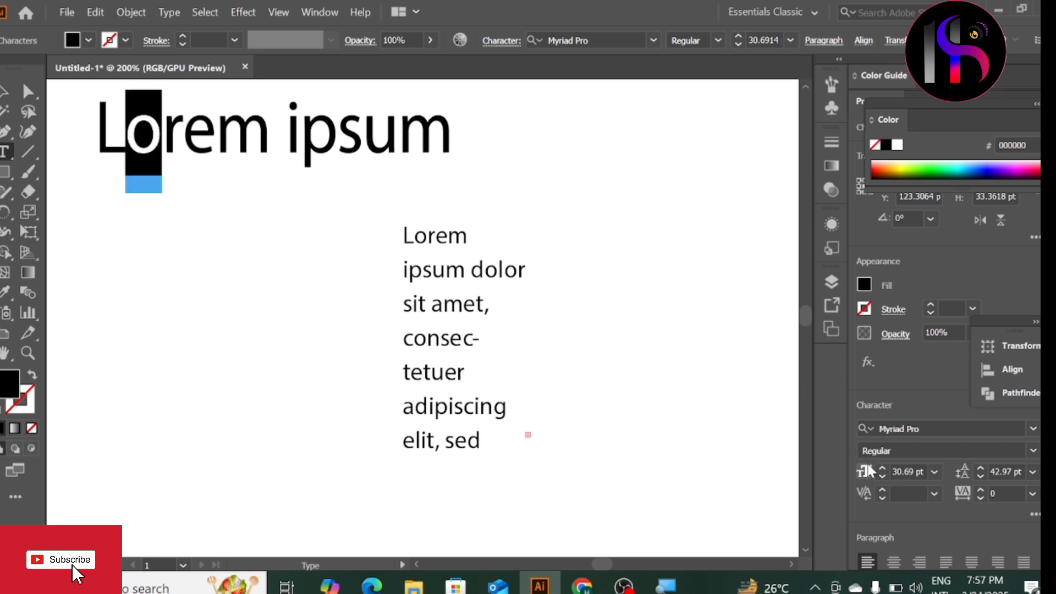
click(1035, 516)
click(934, 444)
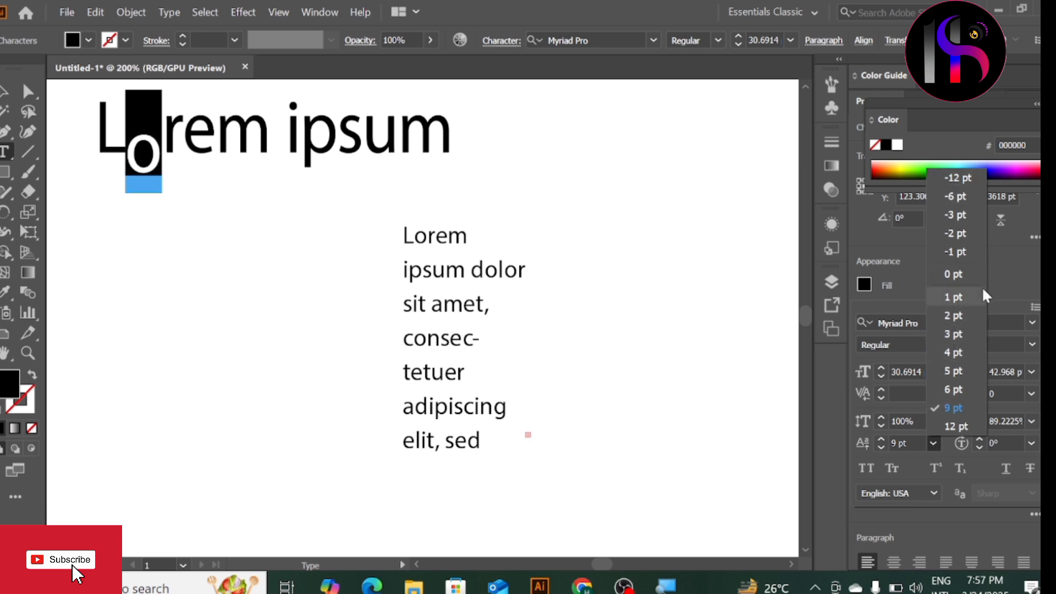
click(955, 408)
ctrl+click(548, 168)
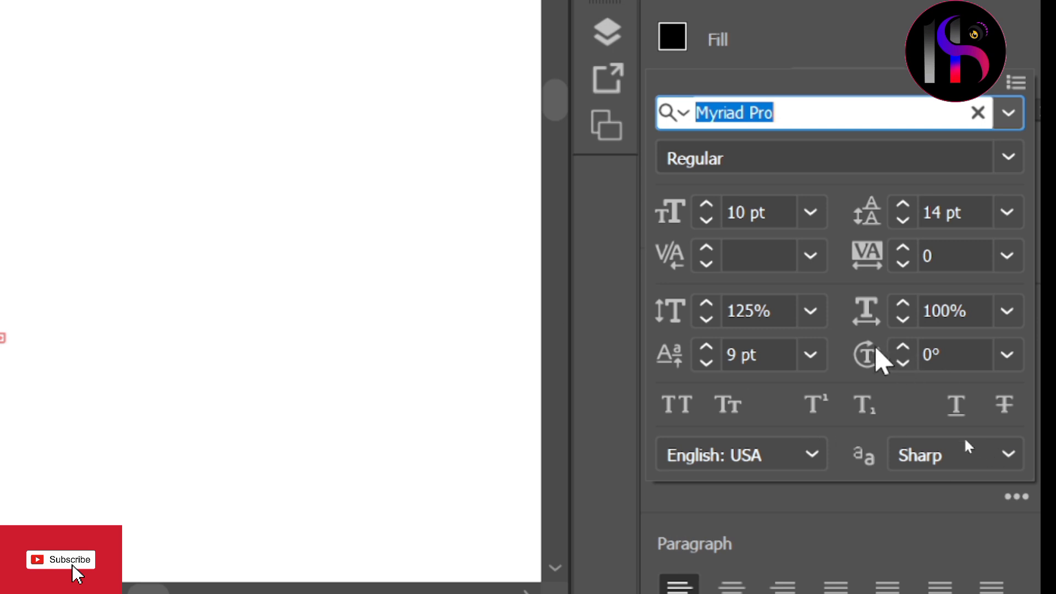
Step: Select the final "m" of the large "Lorem ipsum" text and set its tracking to 75
click(1007, 355)
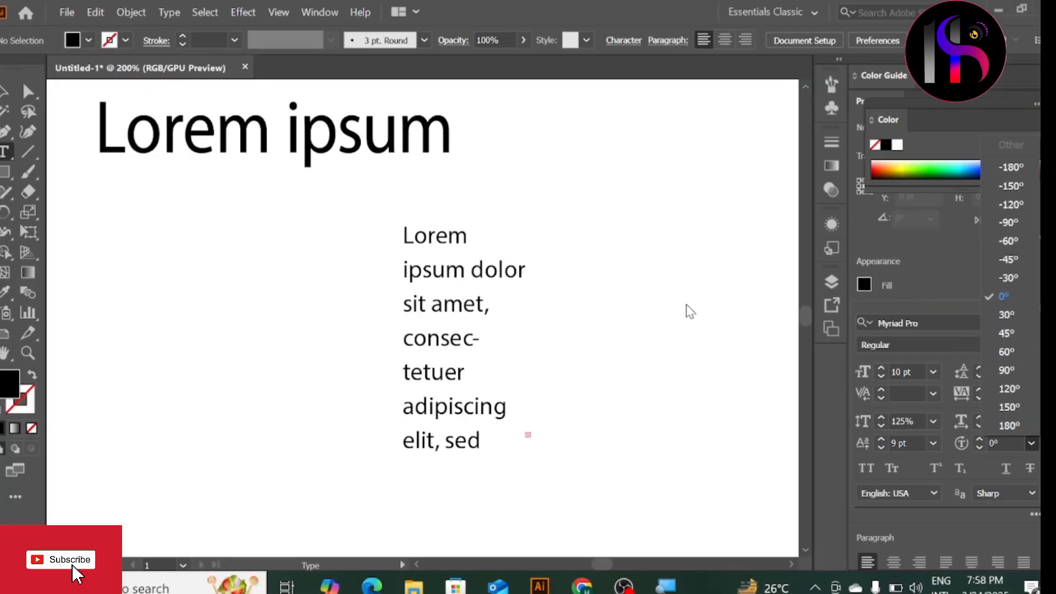
click(389, 106)
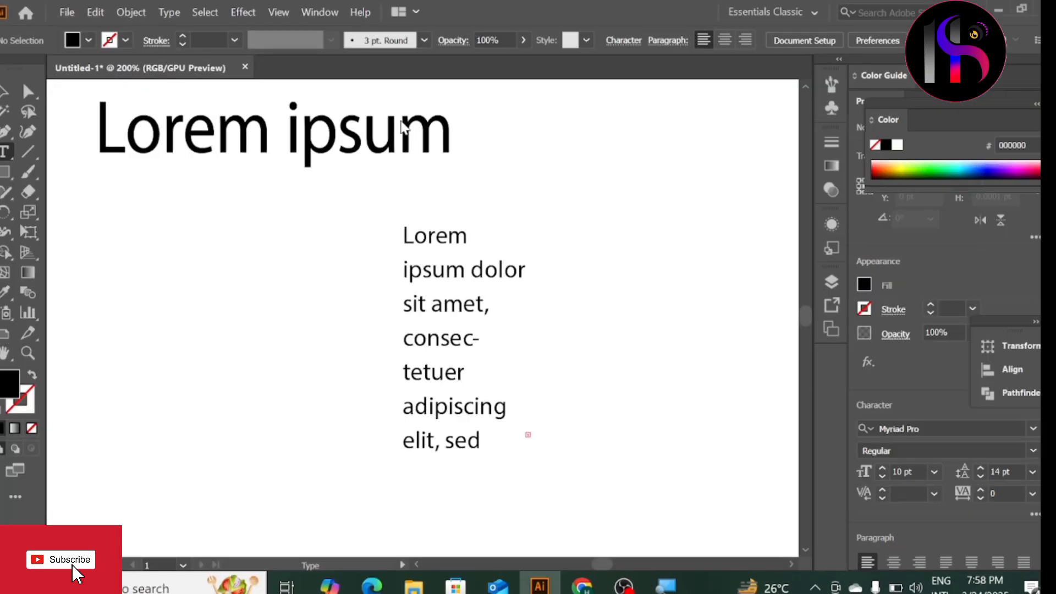
double_click(341, 147)
drag(451, 140, 421, 144)
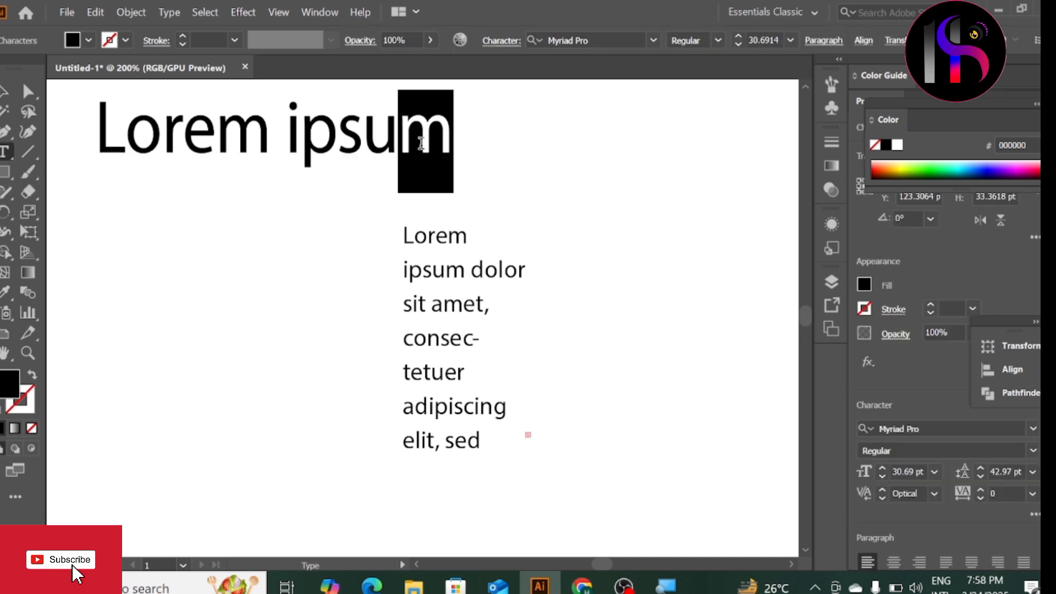
click(1033, 494)
click(1007, 444)
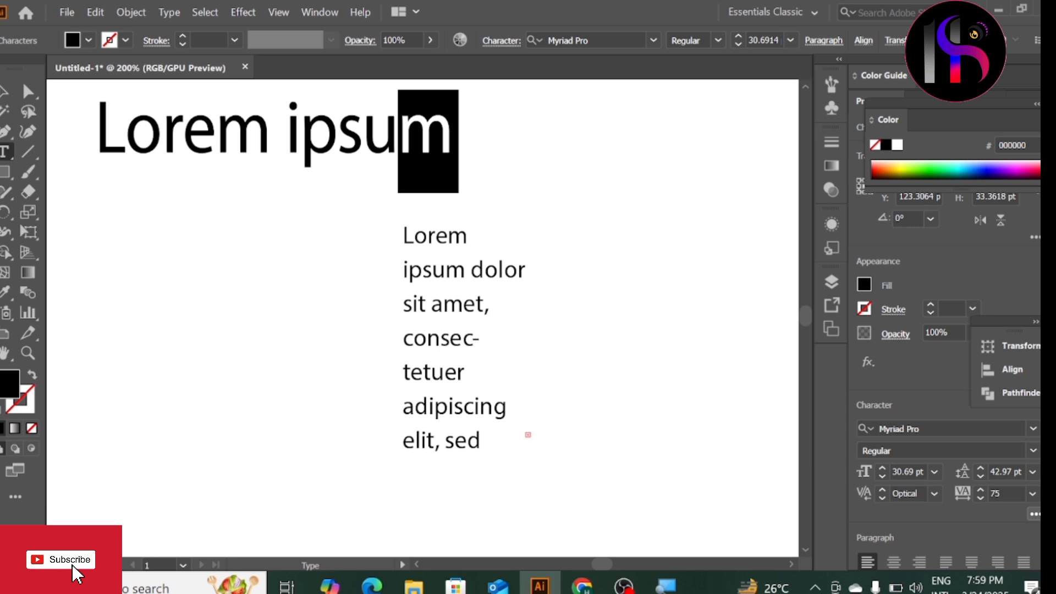
Step: Preview character rotation angles on the selected "m" and set its rotation to 45°
click(1034, 513)
click(1032, 444)
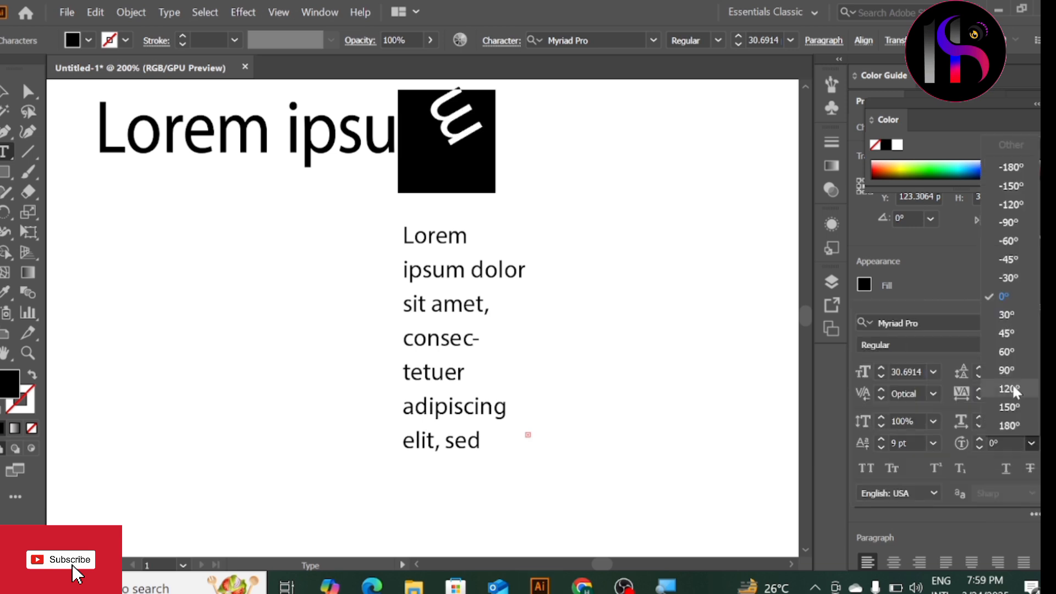
click(1007, 332)
key(Escape)
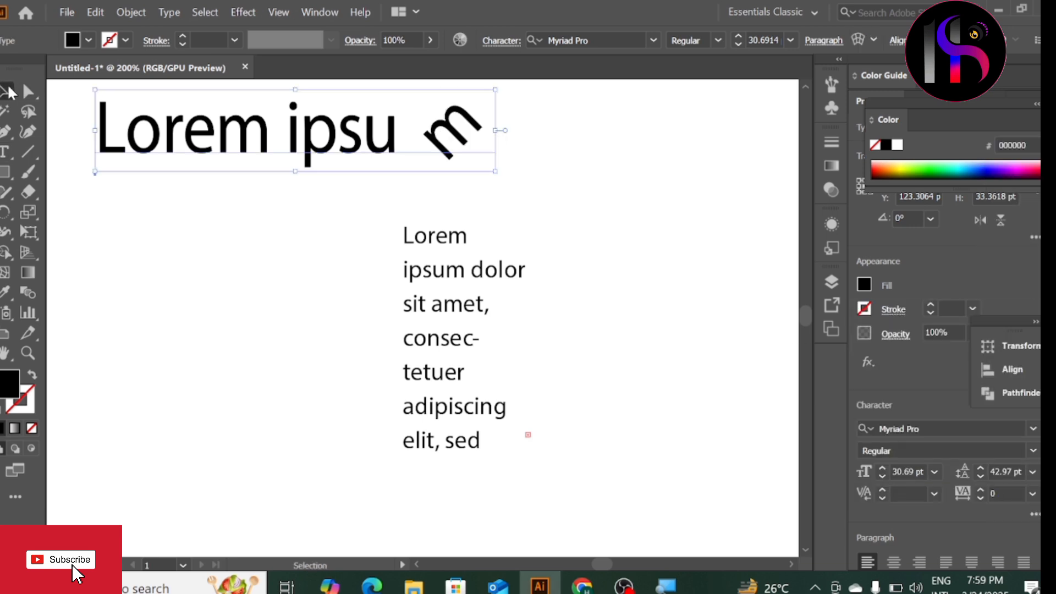
Step: Reselect the rotated "m" of "ipsum" and reset its character rotation to 0°
double_click(465, 147)
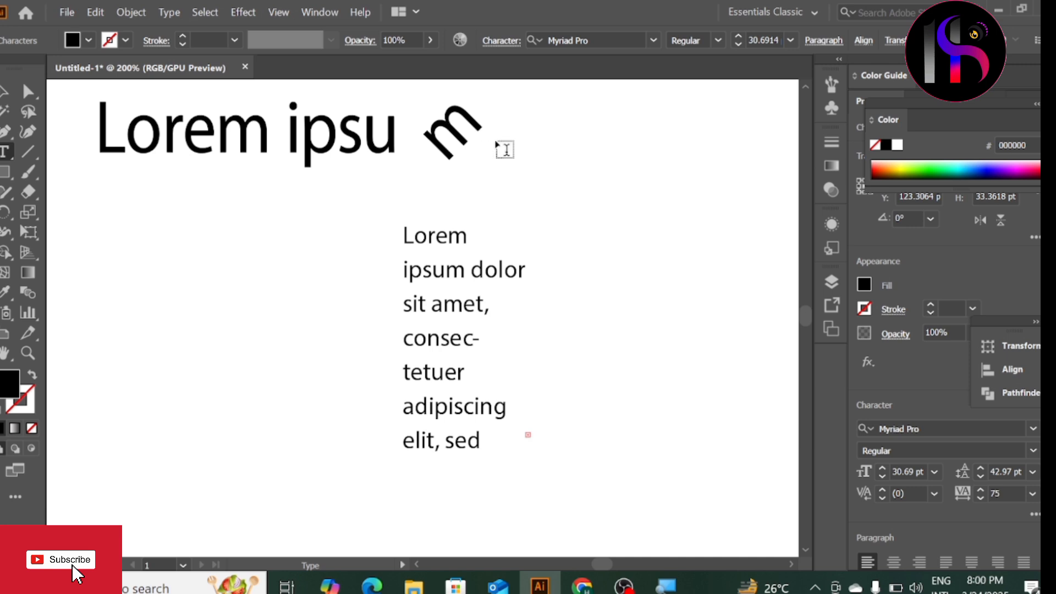
drag(502, 149, 418, 140)
click(1035, 514)
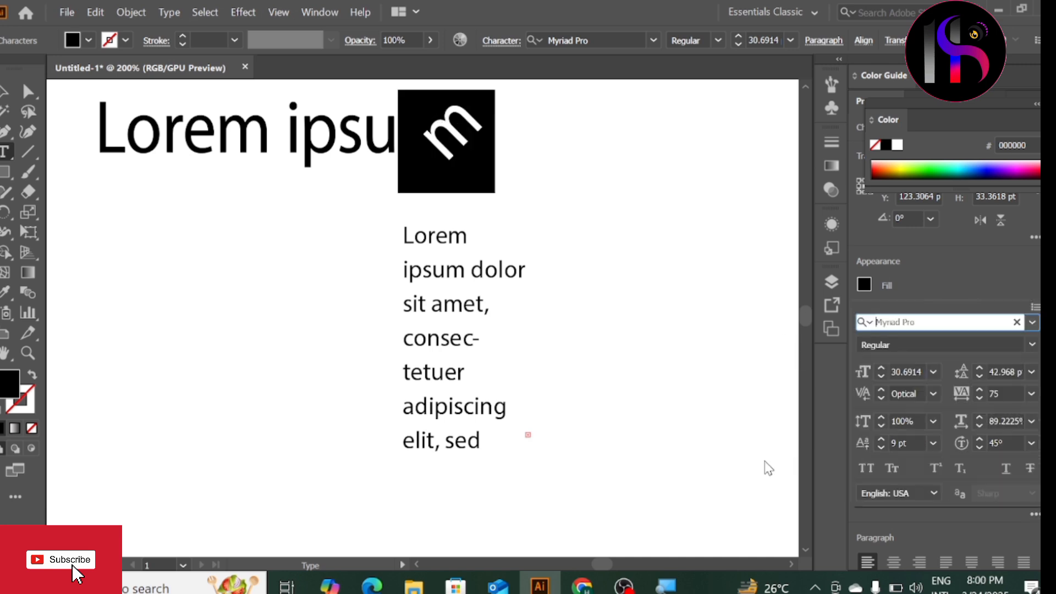
click(1030, 444)
click(1019, 292)
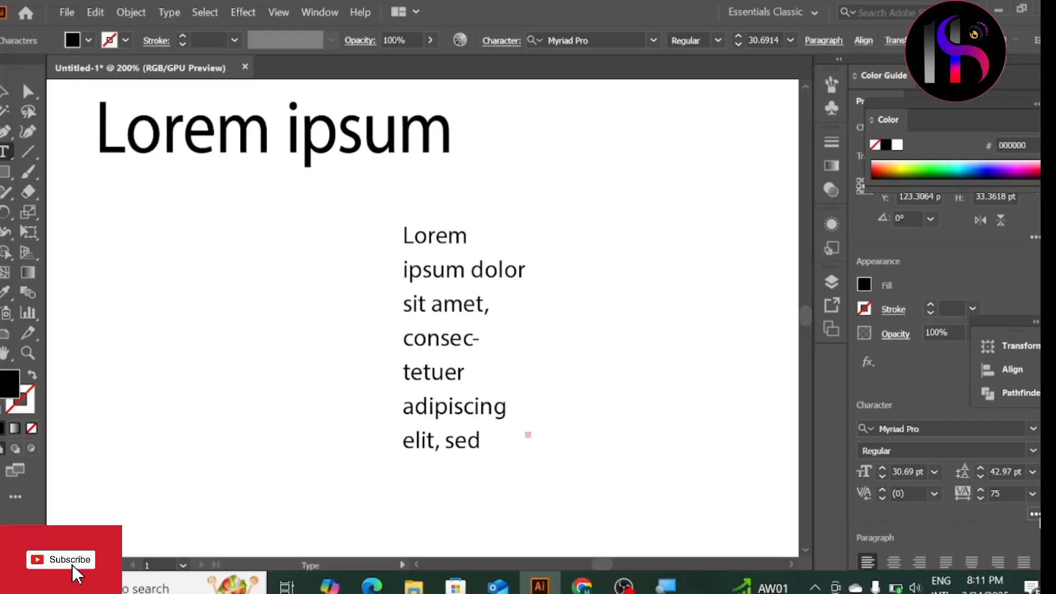
key(Escape)
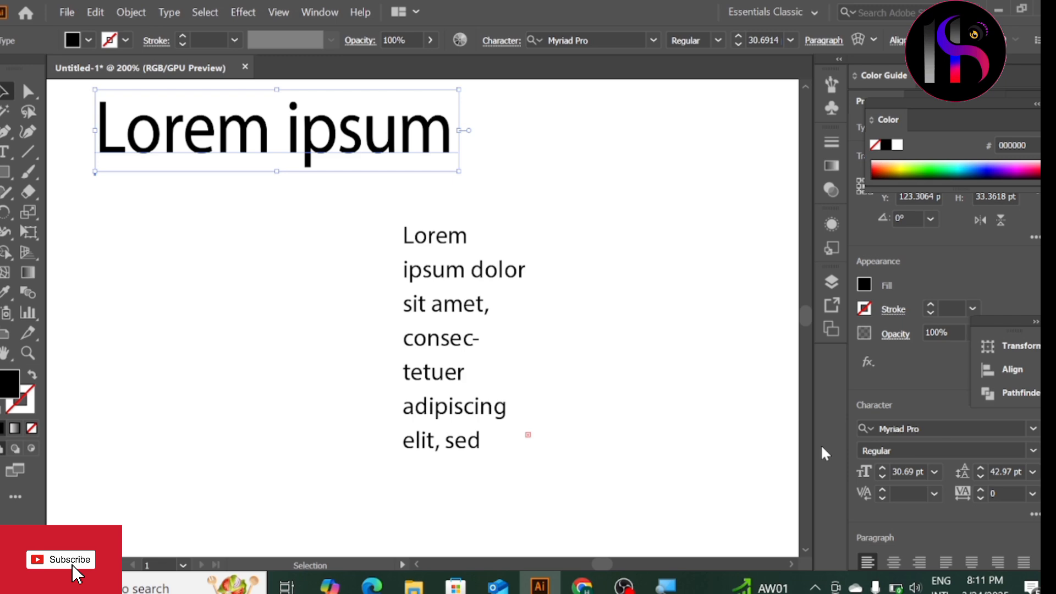
Step: Try All Caps and Small Caps on the large "Lorem ipsum" text, switching each off again
click(1034, 515)
click(867, 470)
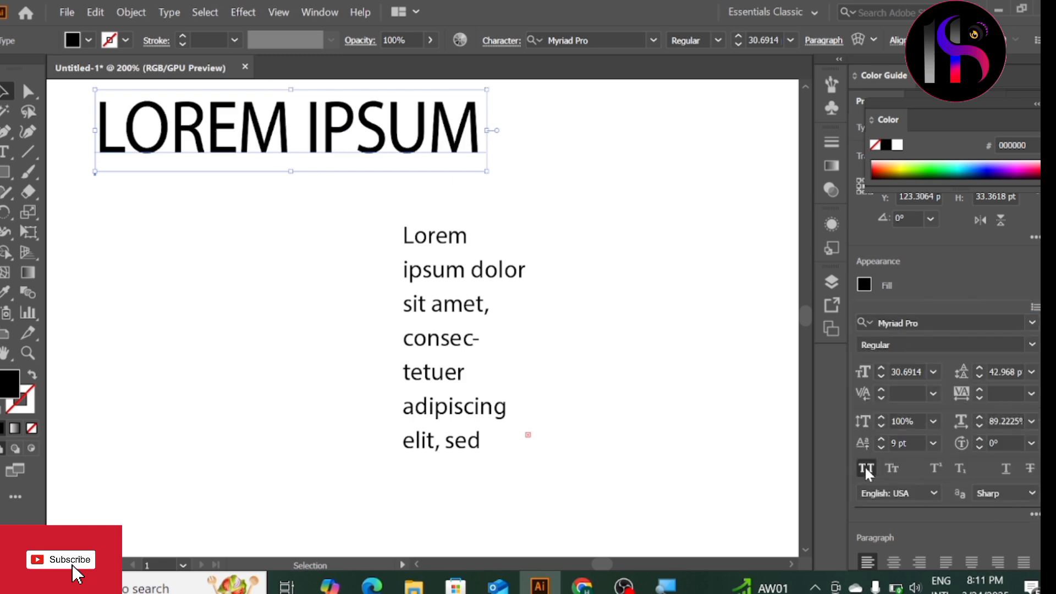
click(864, 467)
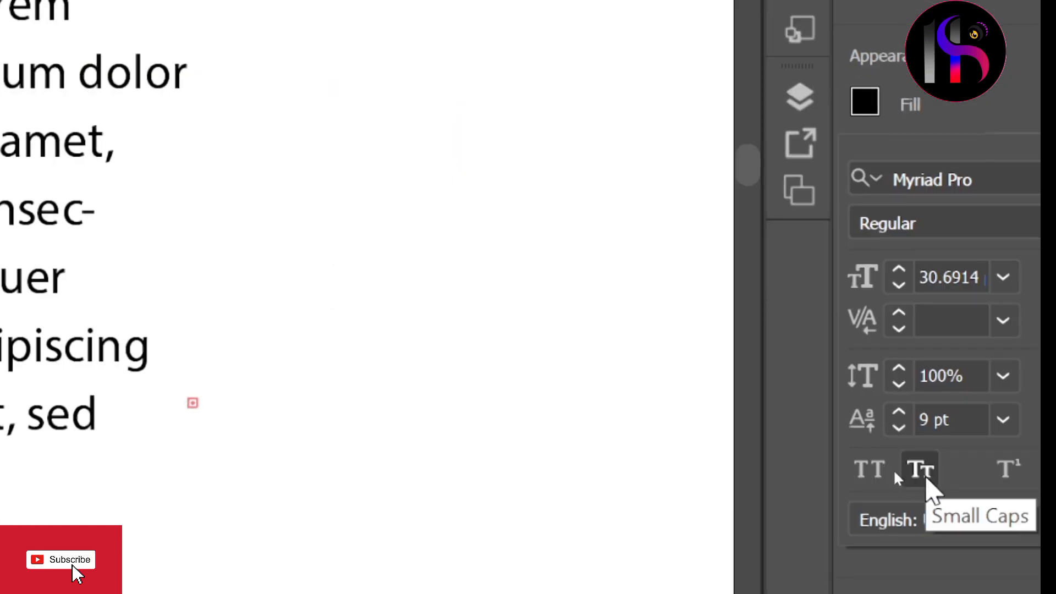
click(893, 471)
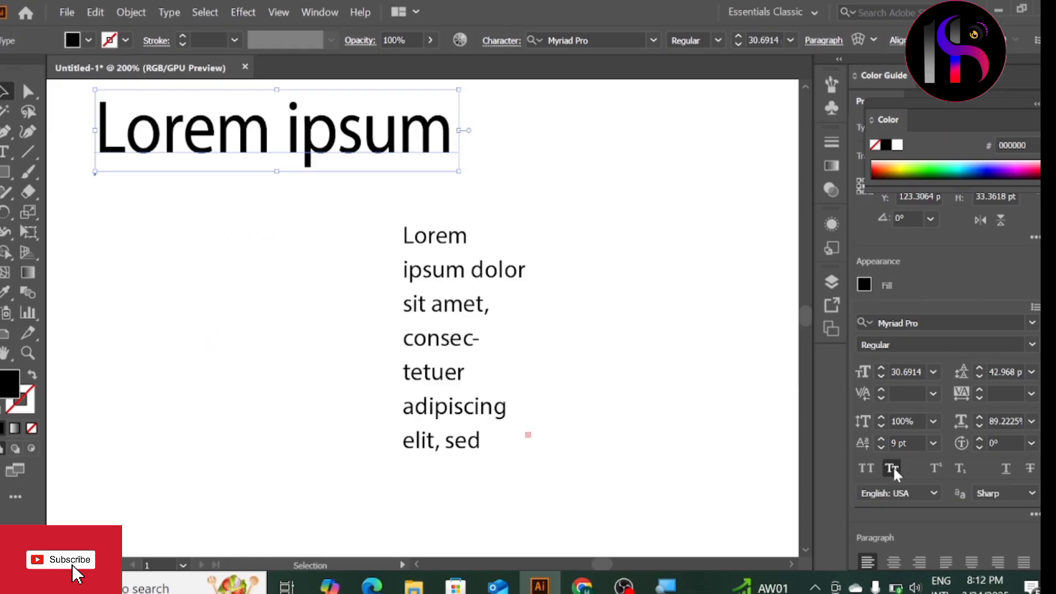
click(892, 467)
click(892, 467)
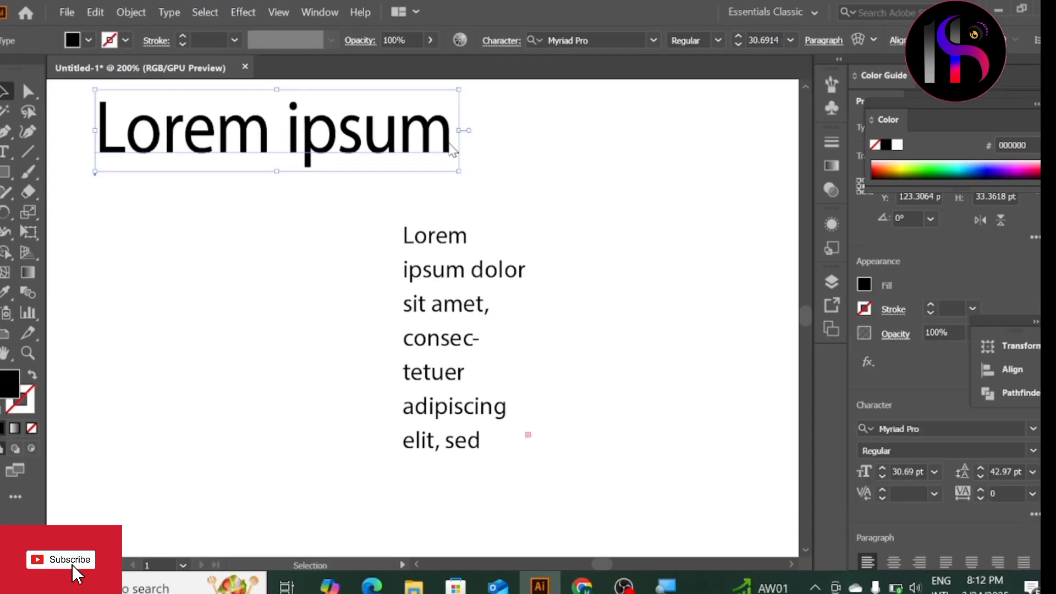
Step: Add a "1" after the large "Lorem ipsum" and format it as superscript
double_click(454, 140)
text(1)
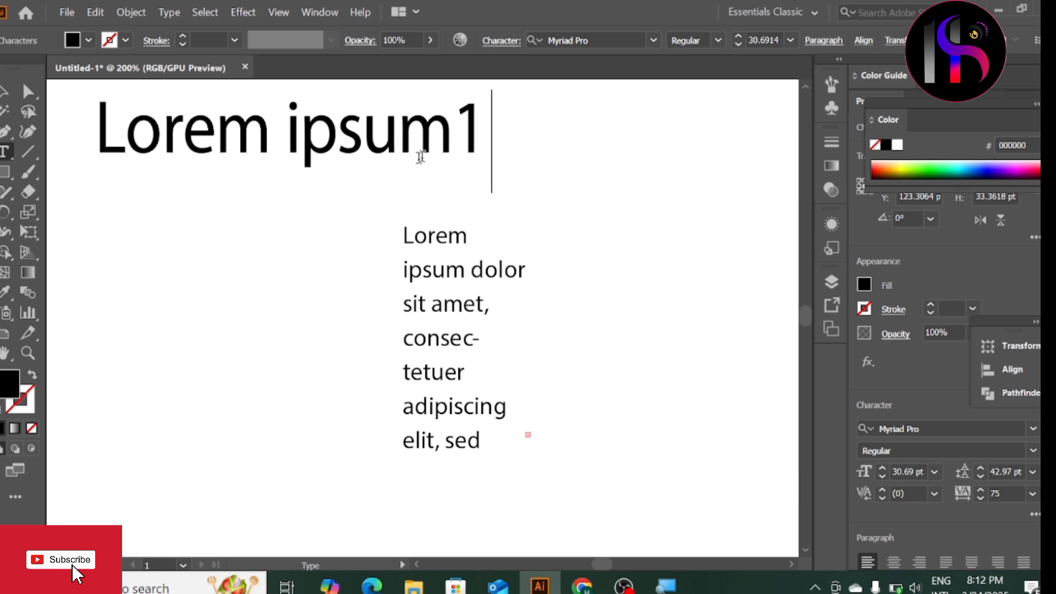
key(shift+Left)
click(1033, 516)
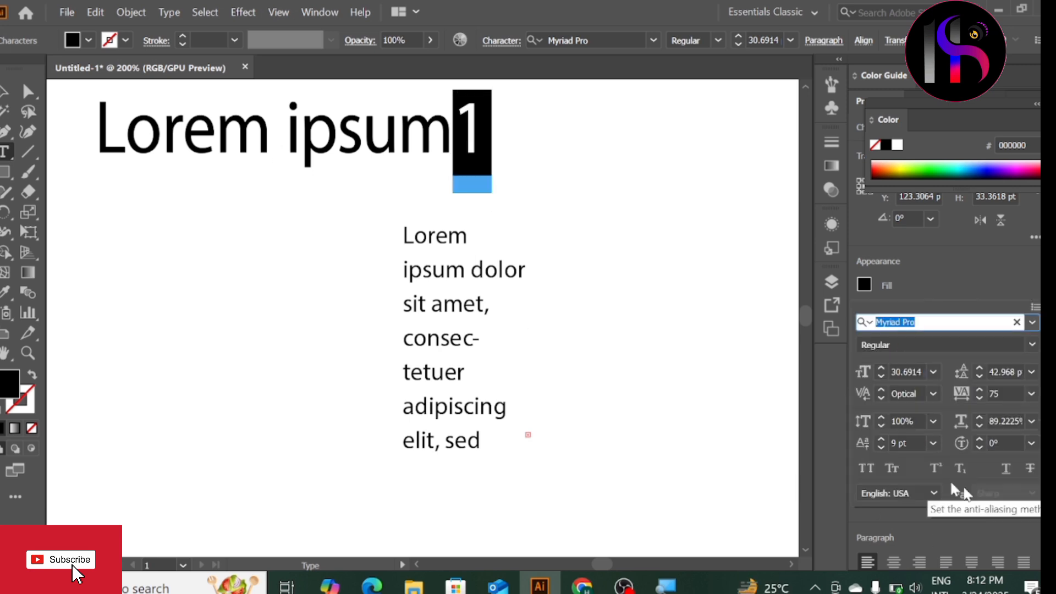
click(939, 475)
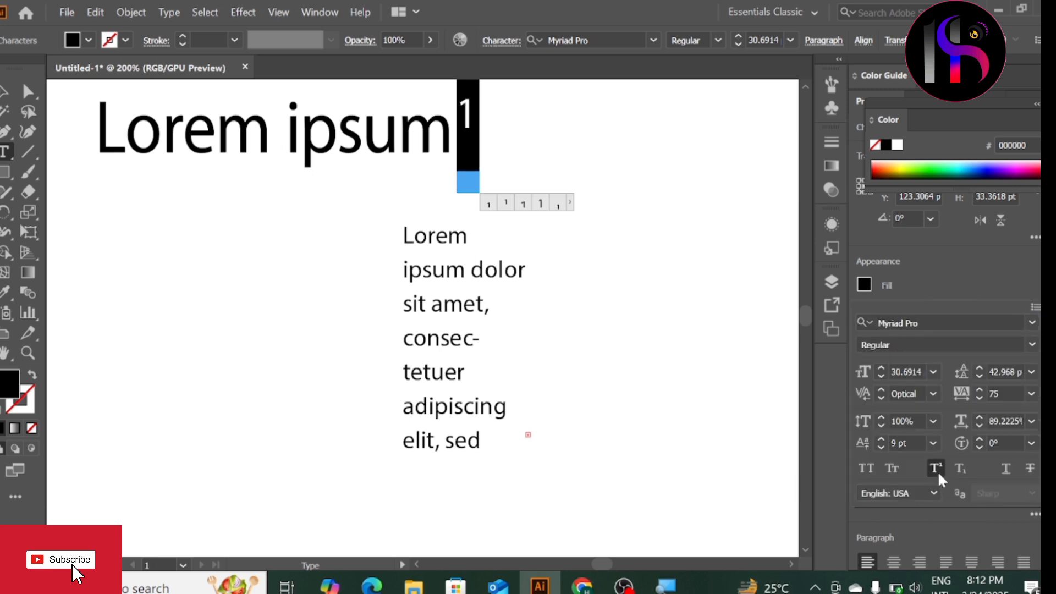
Step: Add a small 10 pt "Lorem ipsum" placeholder text beside the large text and close the Glyphs window
click(570, 203)
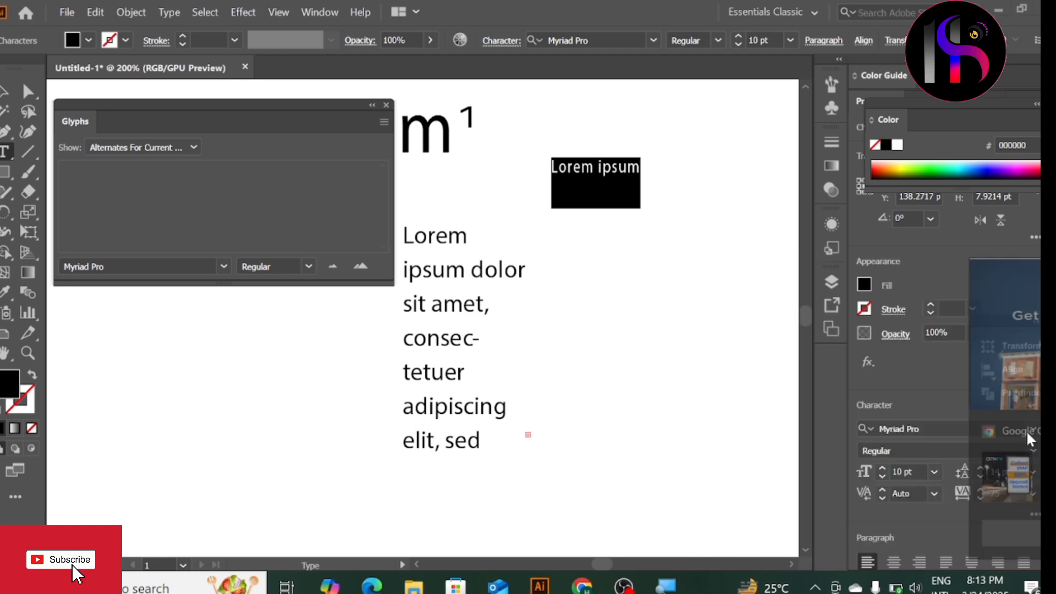
click(386, 105)
key(Escape)
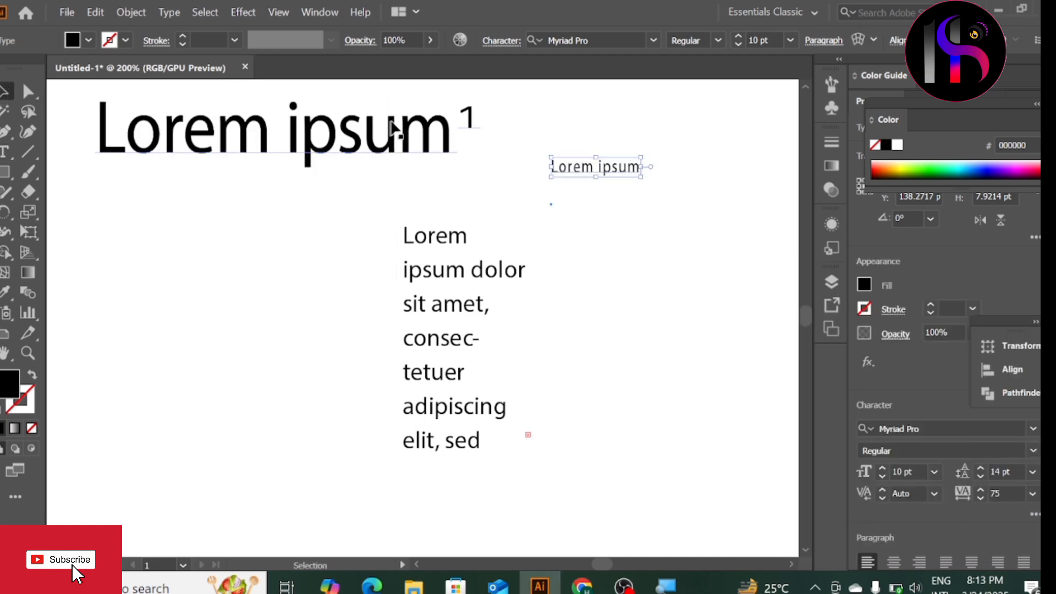
Step: Select the superscript "1" after "ipsum" and replace it with one of its suggested alternate glyphs
click(483, 135)
double_click(472, 119)
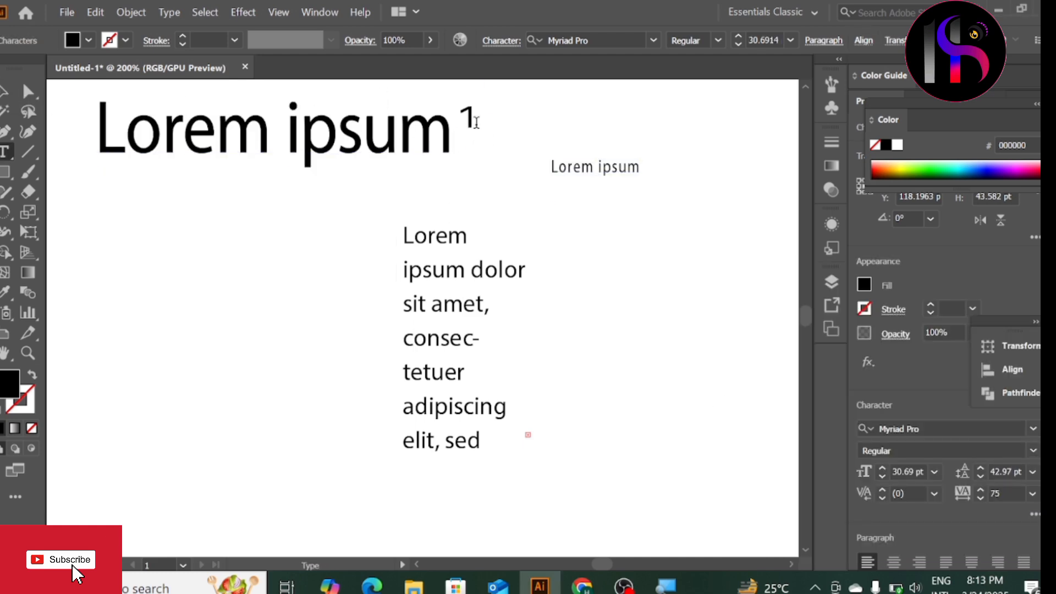
click(472, 119)
drag(468, 116, 458, 117)
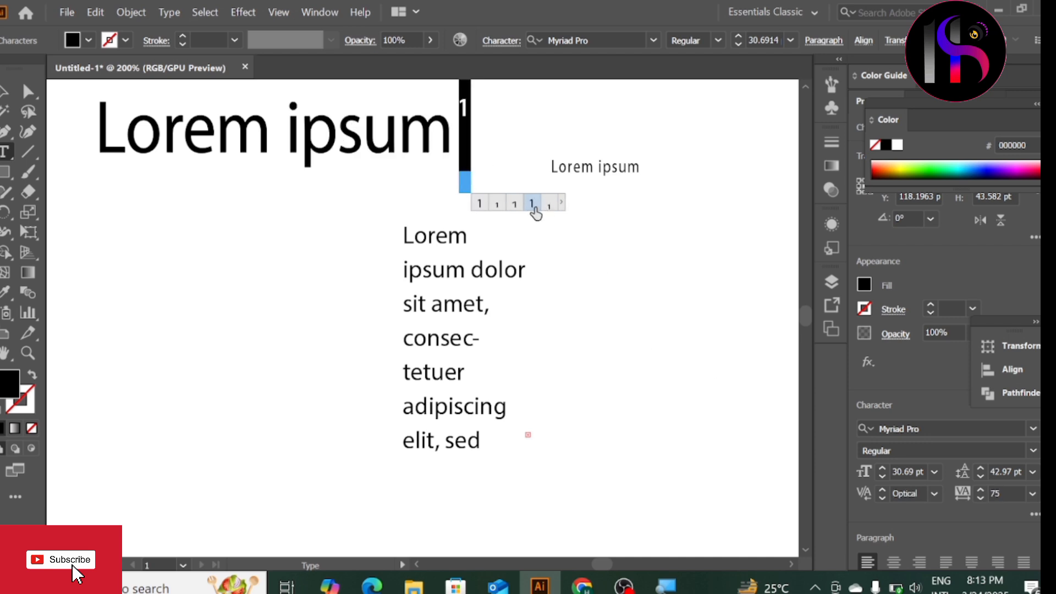
click(515, 206)
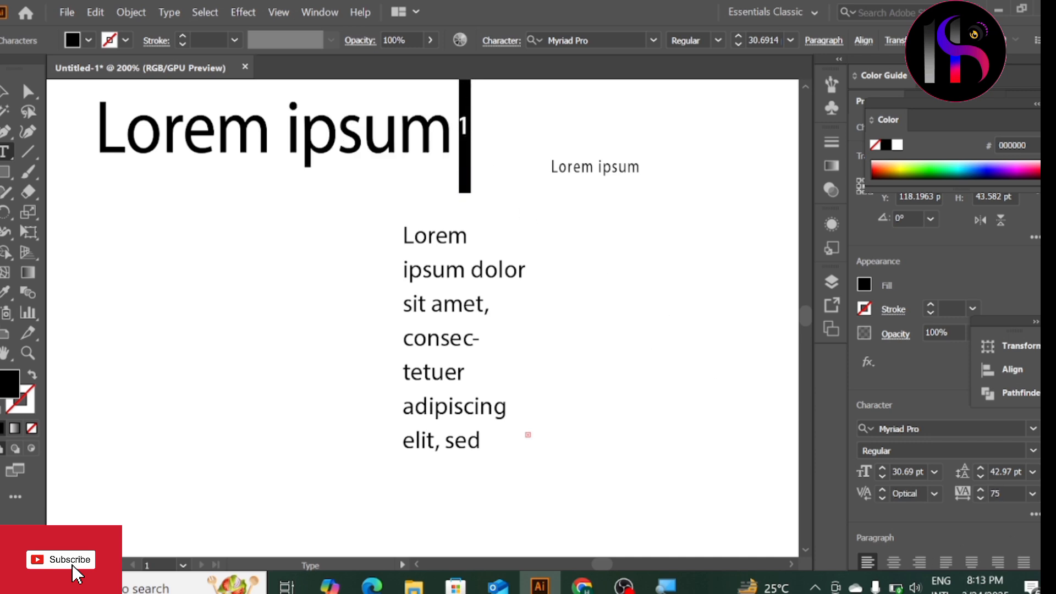
Step: Apply Subscript to the "1" after the large "Lorem ipsum" and reselect that character
click(1036, 434)
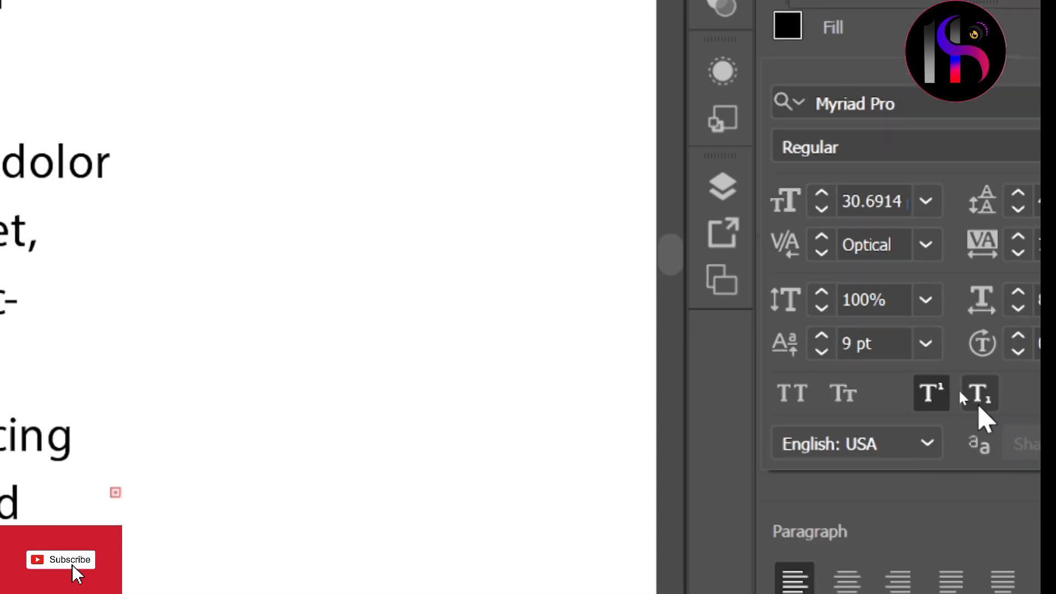
click(979, 394)
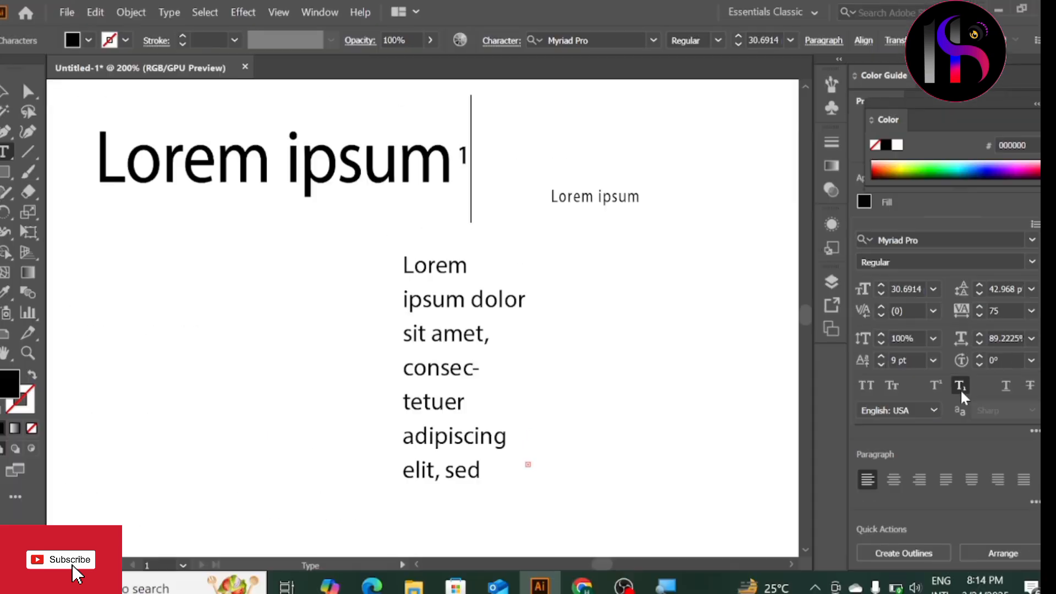
key(Escape)
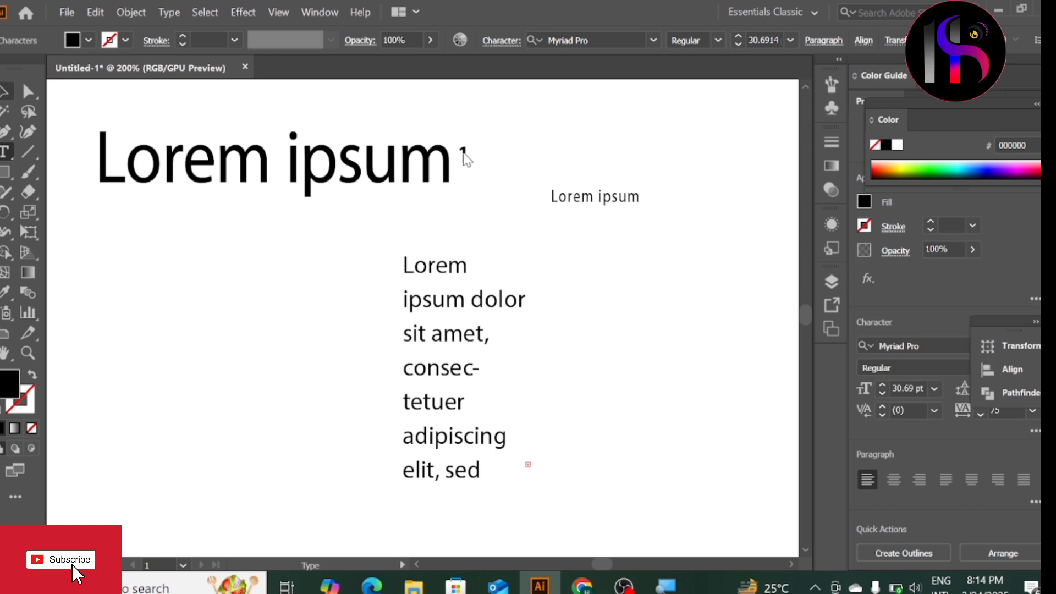
double_click(465, 153)
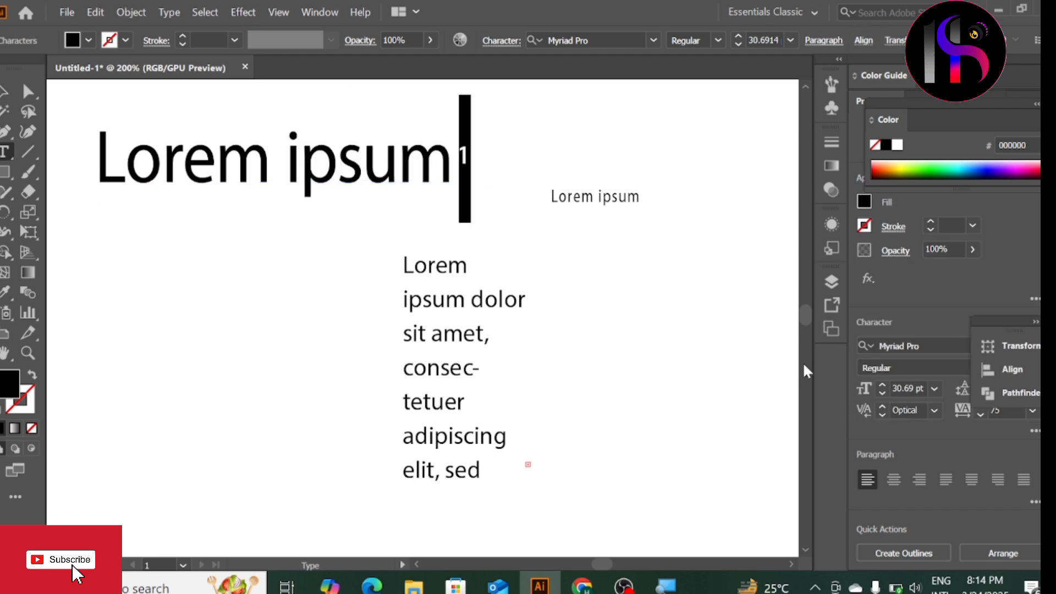
Step: Apply Subscript to the "1" after the large "Lorem ipsum", and undo back until the "1" is removed
click(1033, 430)
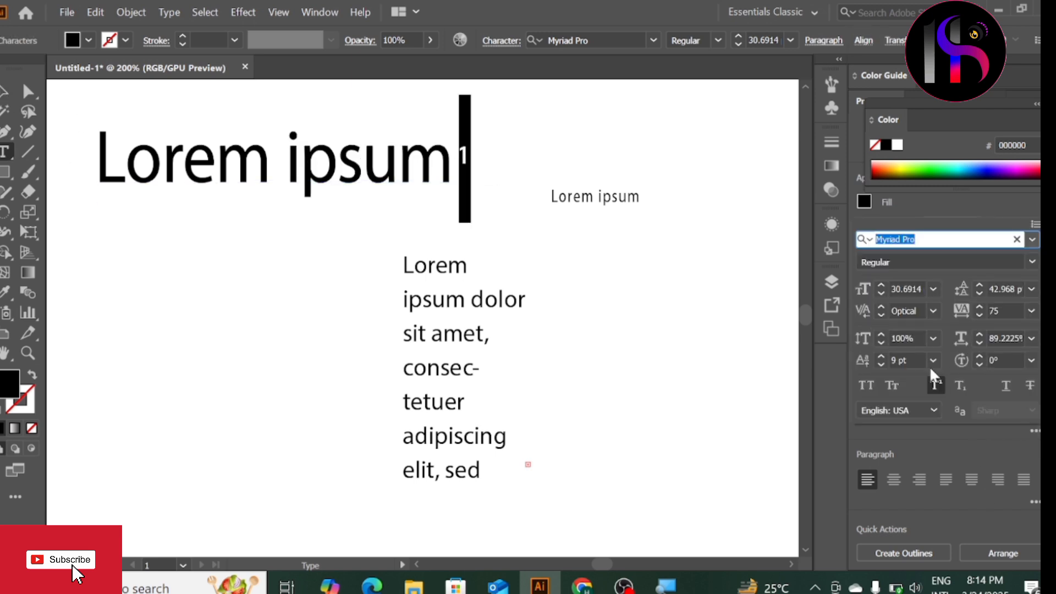
click(960, 385)
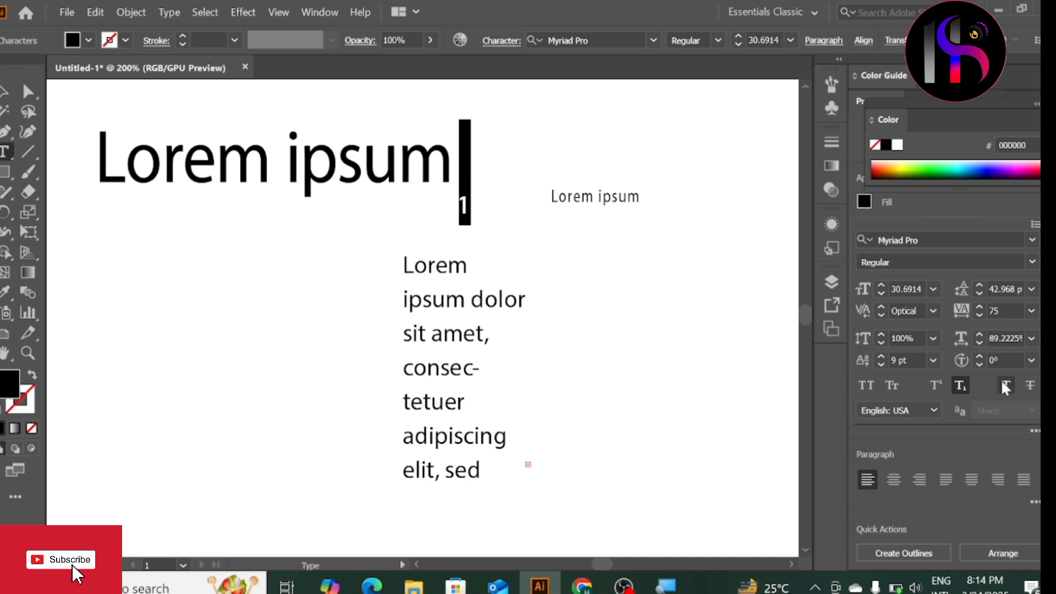
key(ctrl+z)
key(ctrl+z)
key(ctrl+z)
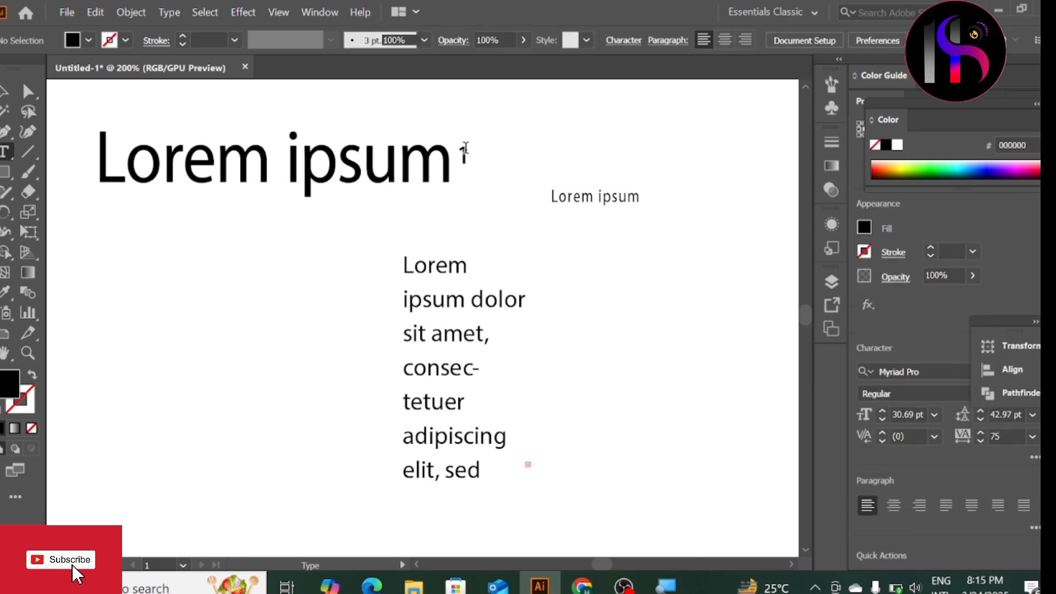
Step: Underline the whole large "Lorem ipsum" text and deselect it
drag(451, 156, 96, 165)
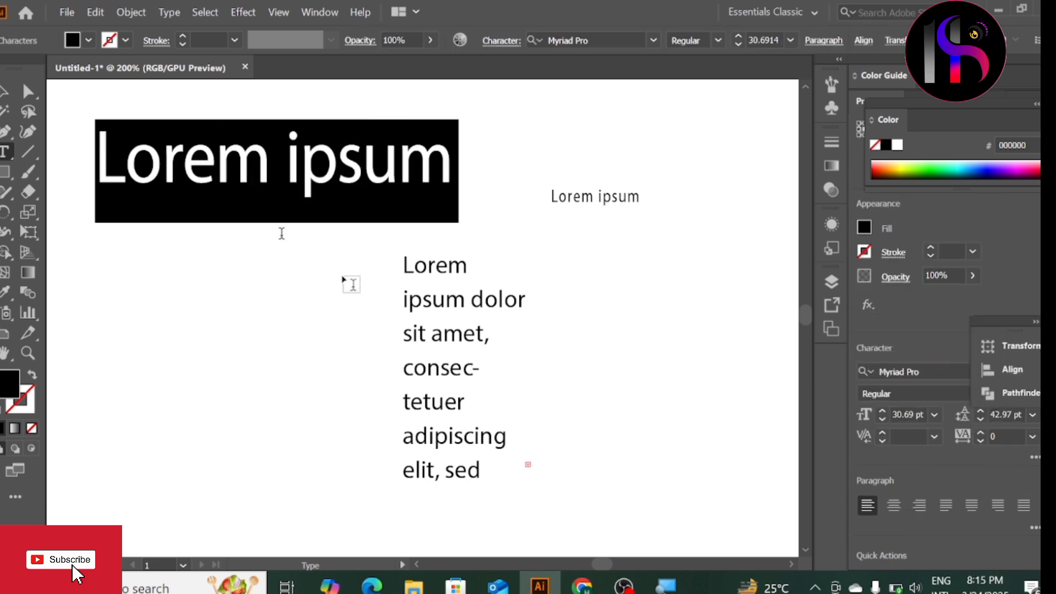
click(1034, 460)
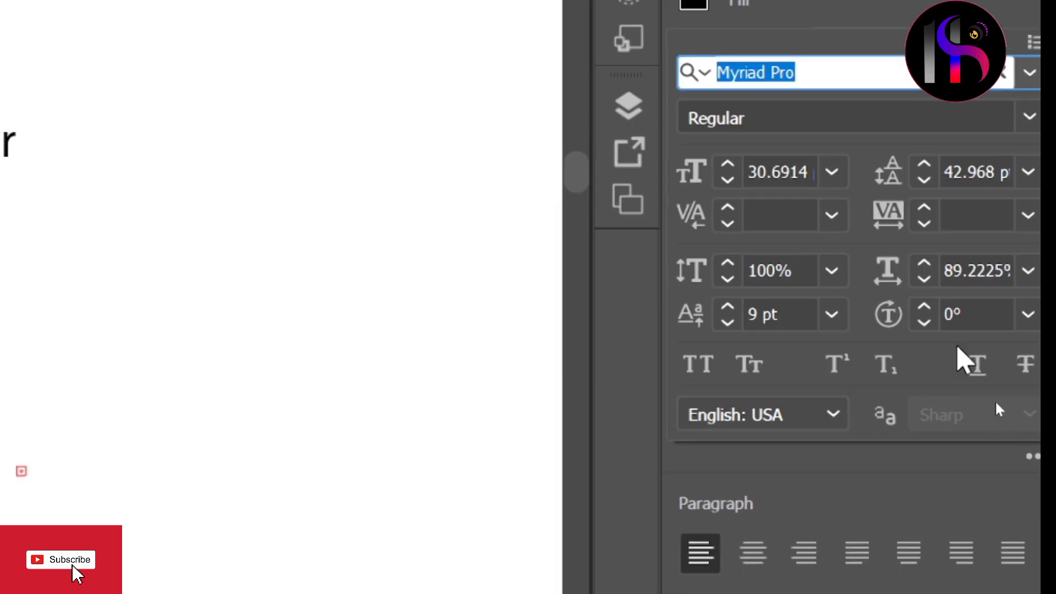
click(1006, 412)
click(520, 104)
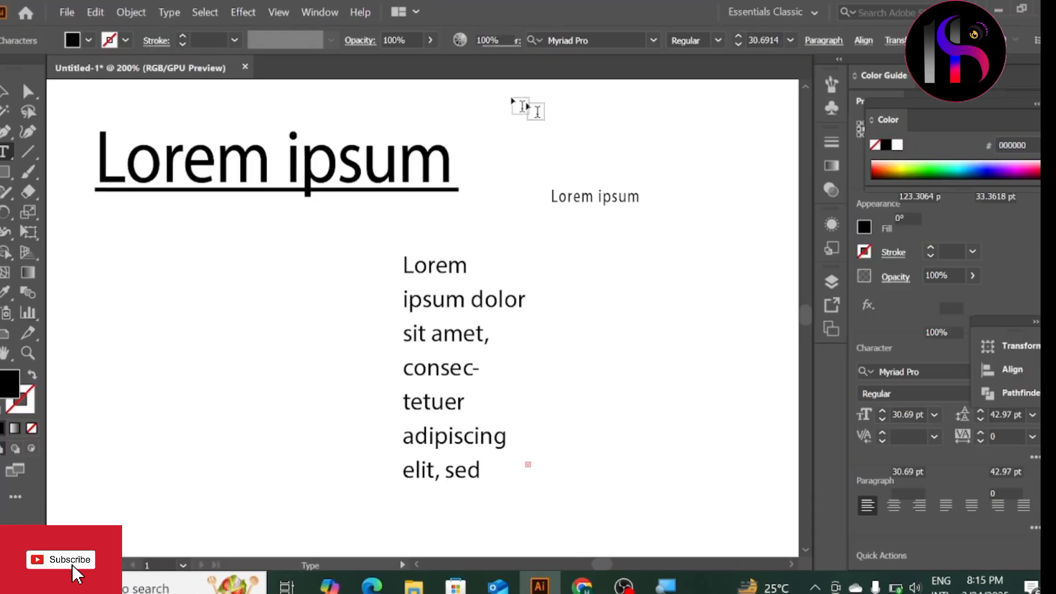
Step: Apply Strikethrough to the word "ipsum" in the large underlined text and deselect everything
double_click(456, 175)
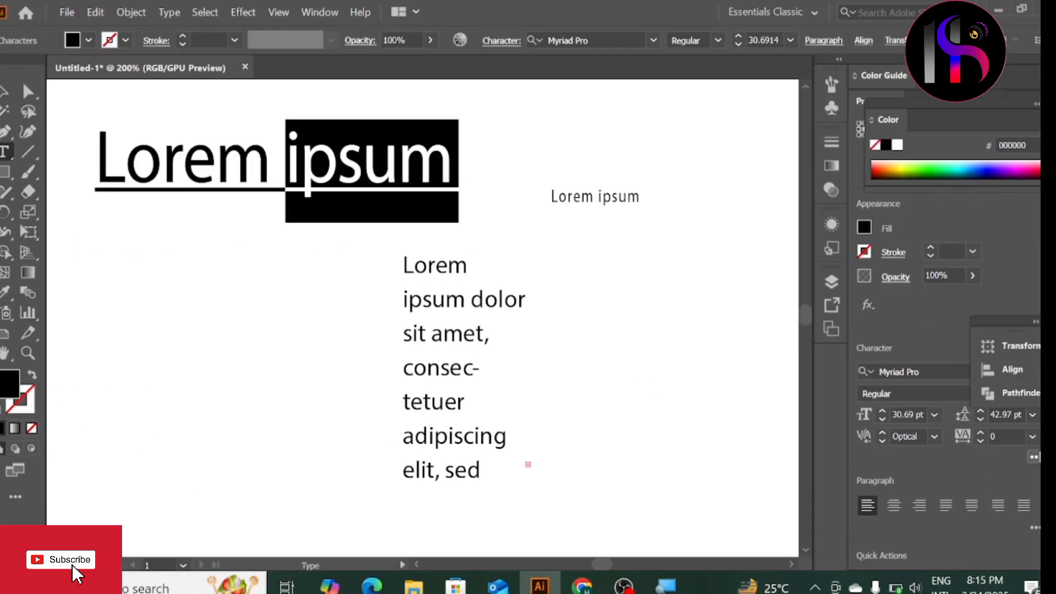
click(1035, 457)
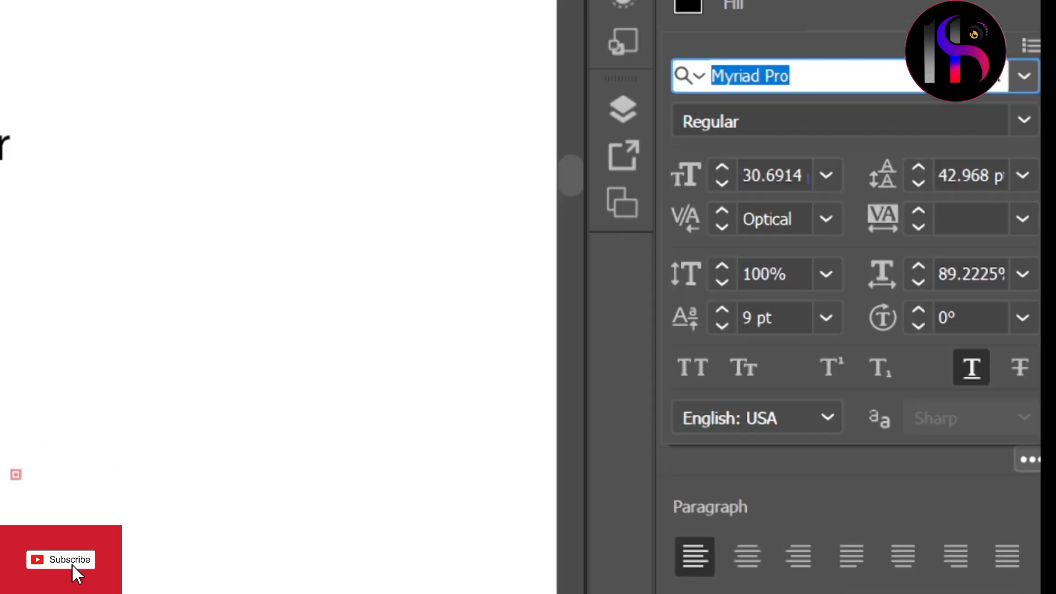
click(1021, 368)
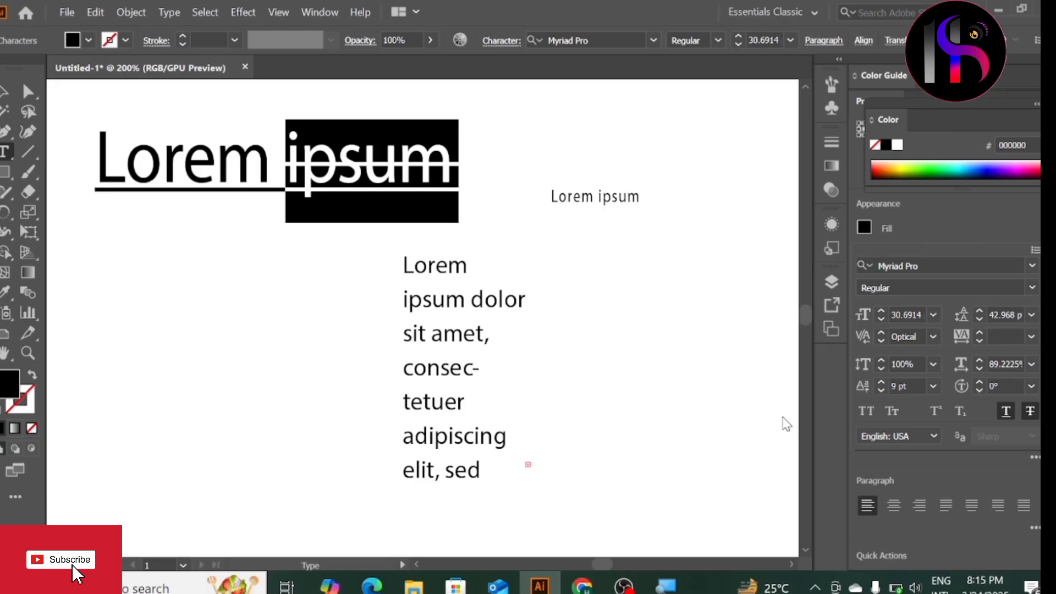
key(ctrl+shift+a)
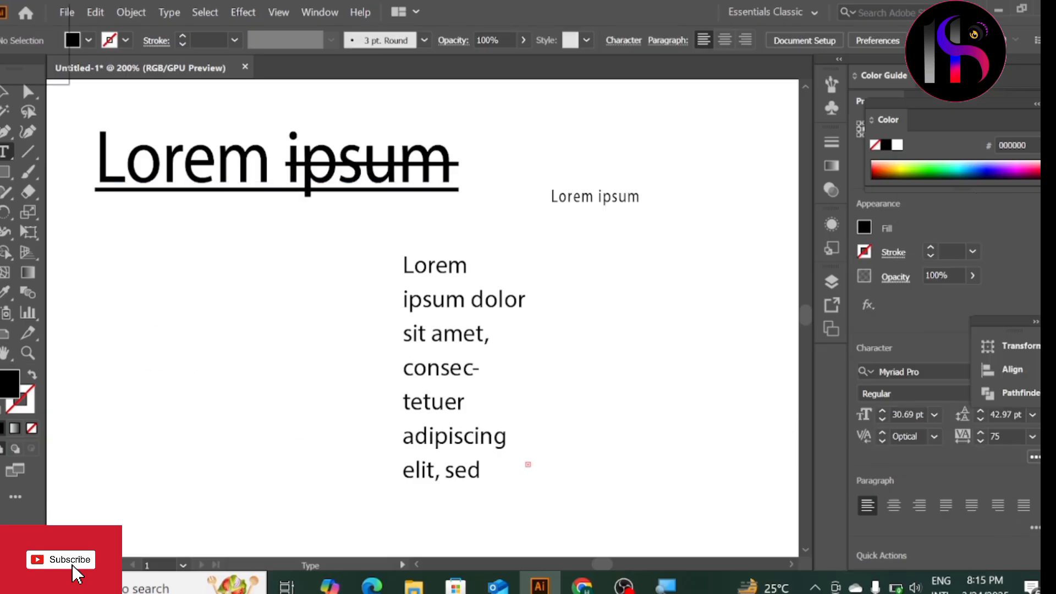
Step: Open the list of anti-aliasing methods in the expanded character options
click(1034, 458)
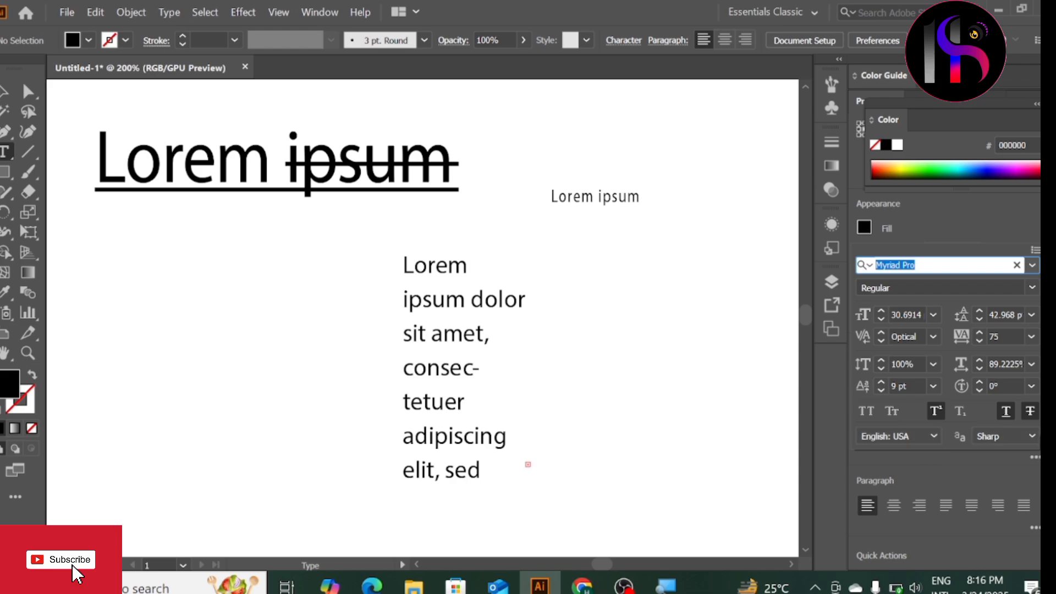
click(1033, 437)
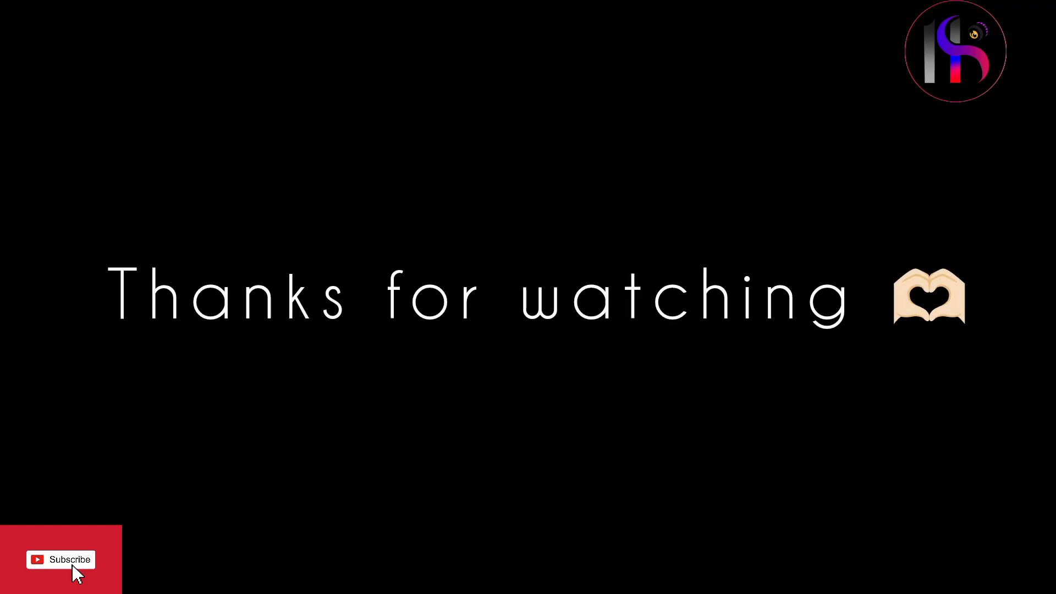